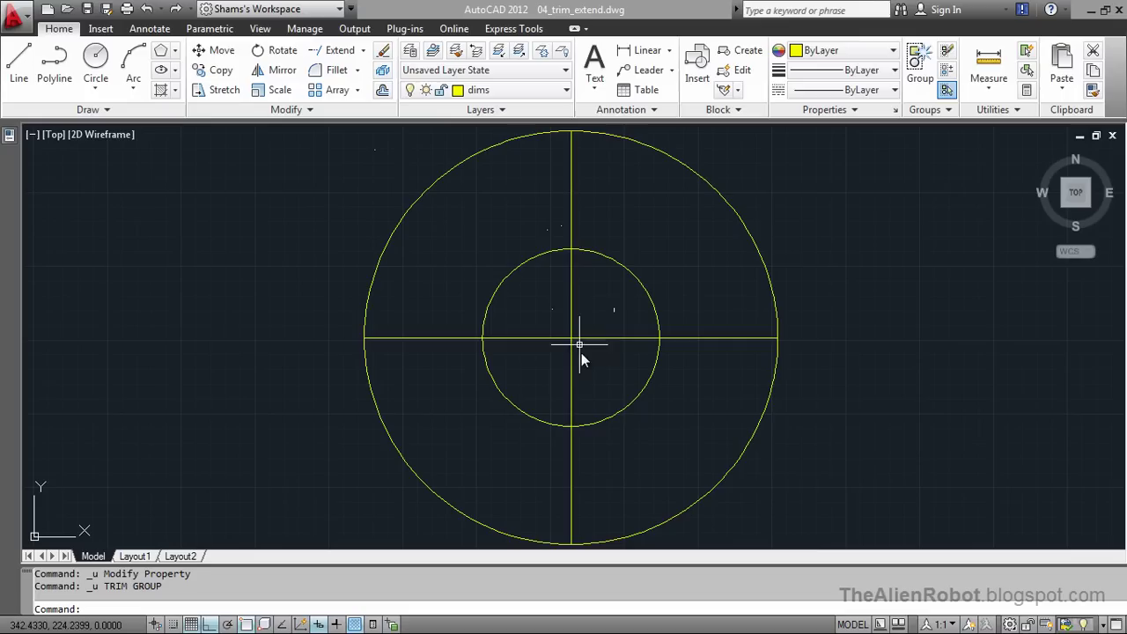
Trim the horizontal and vertical lines inside the inner circle, using that circle as the cutting edge.
click(362, 51)
click(345, 88)
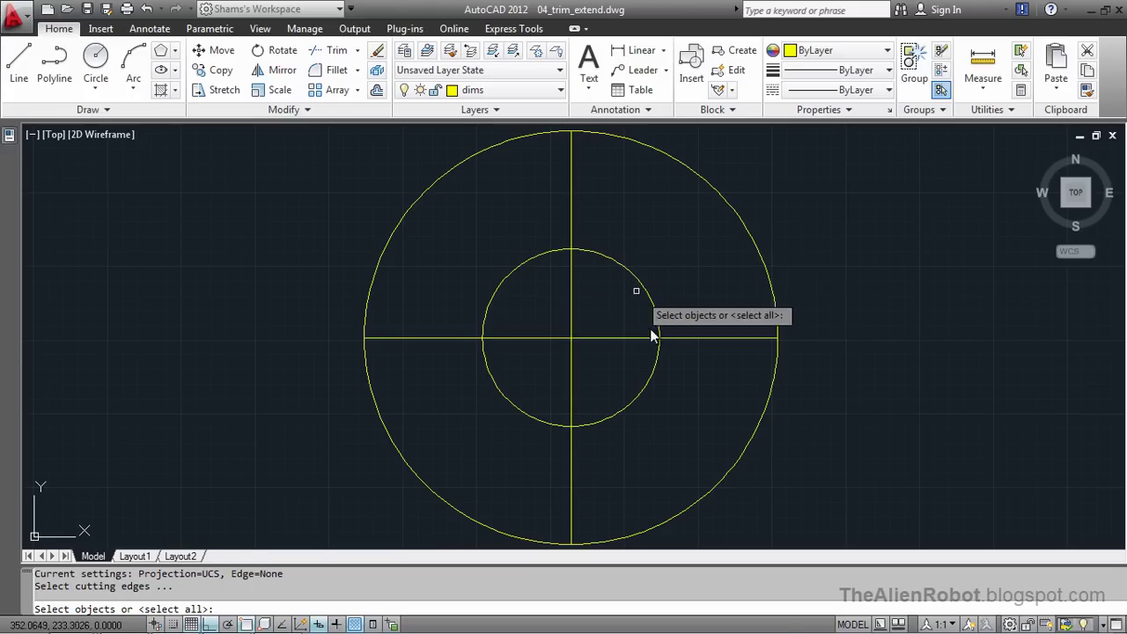
click(609, 262)
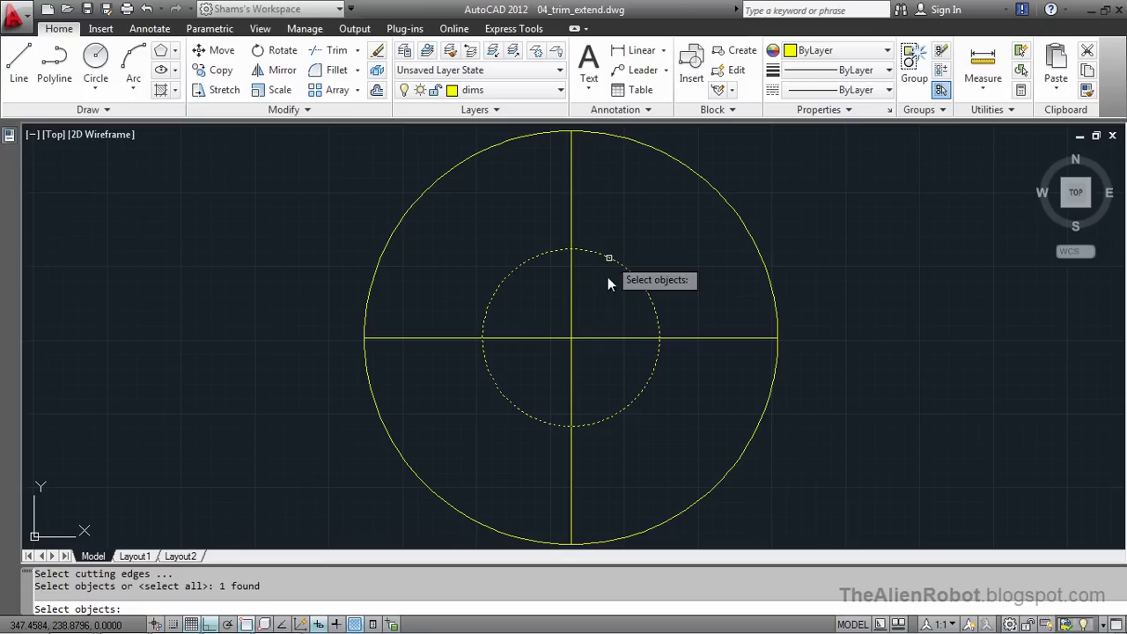
key(Return)
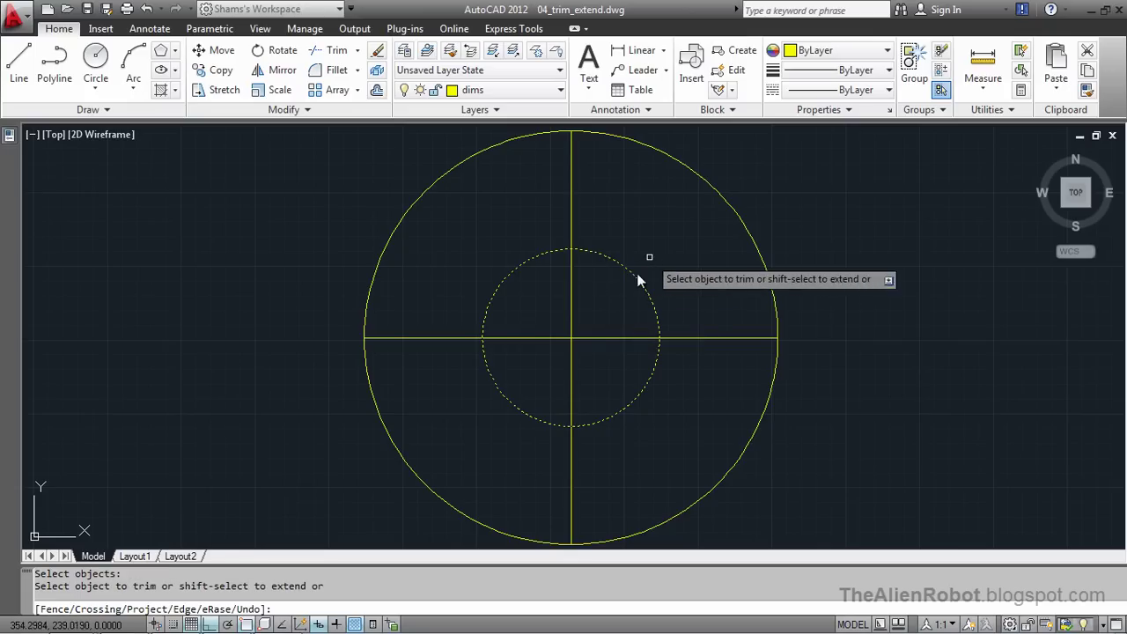
click(589, 338)
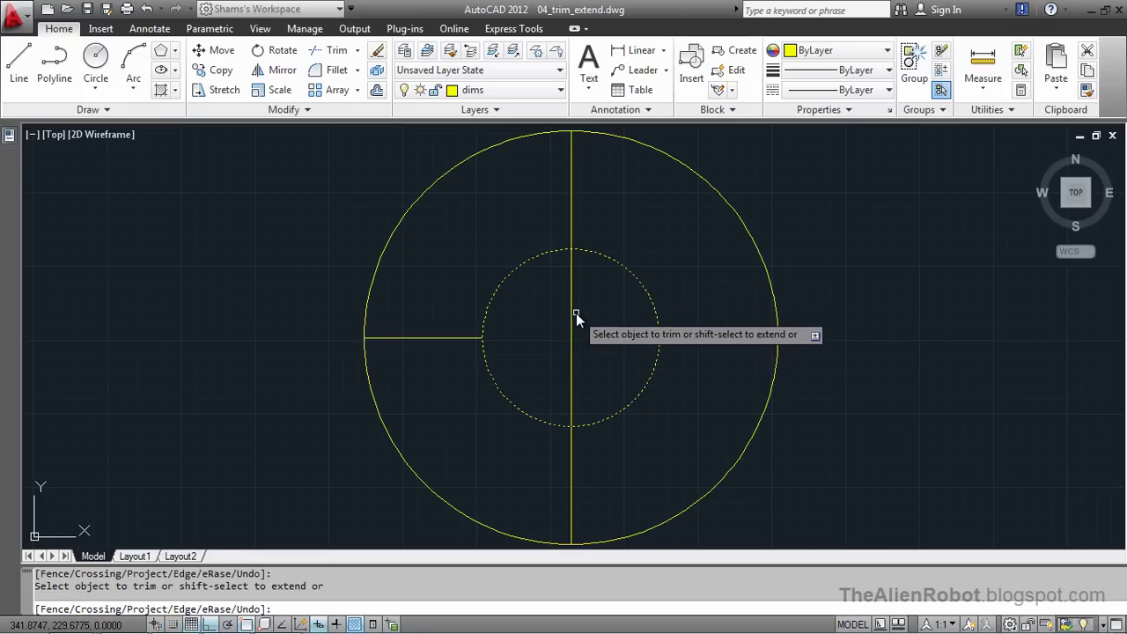
click(572, 309)
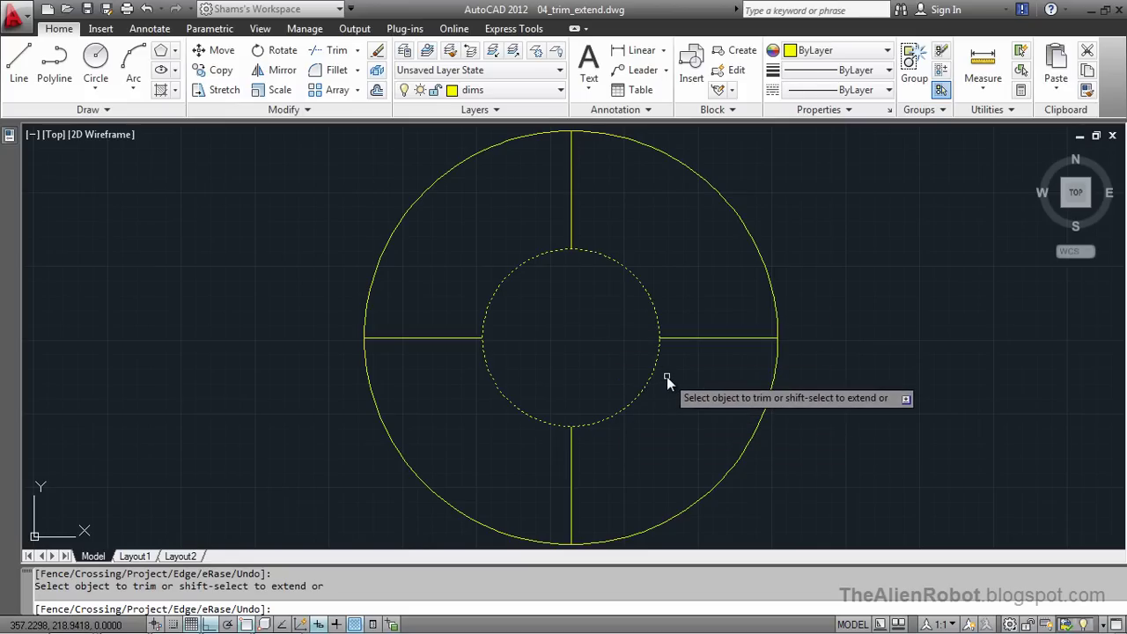
key(Escape)
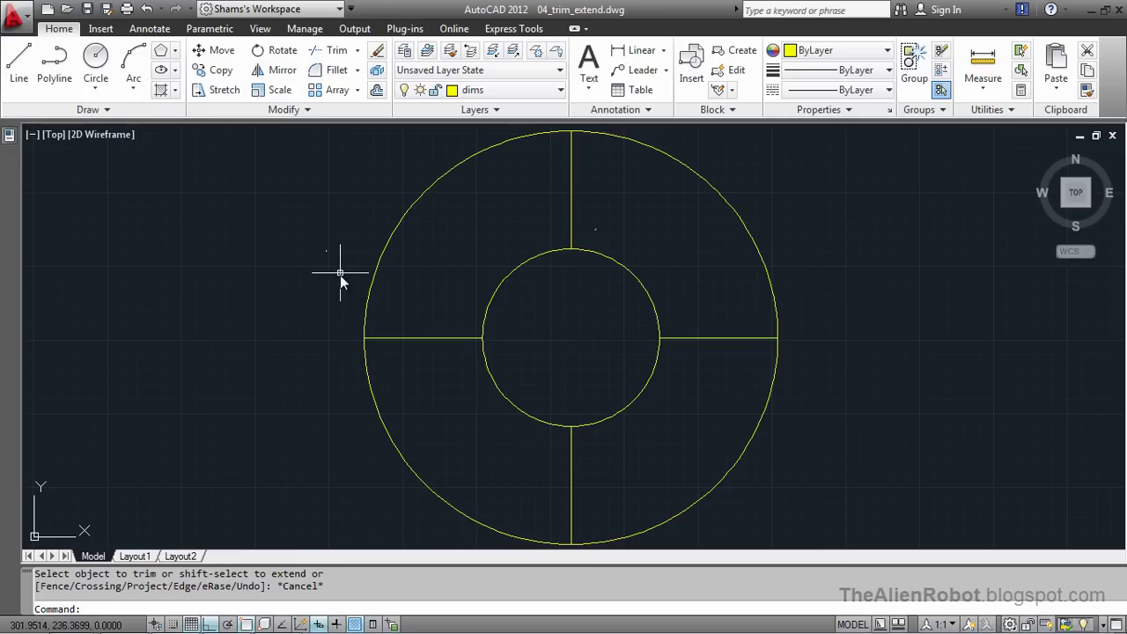
Set the inner circle's radius to 5.
click(542, 256)
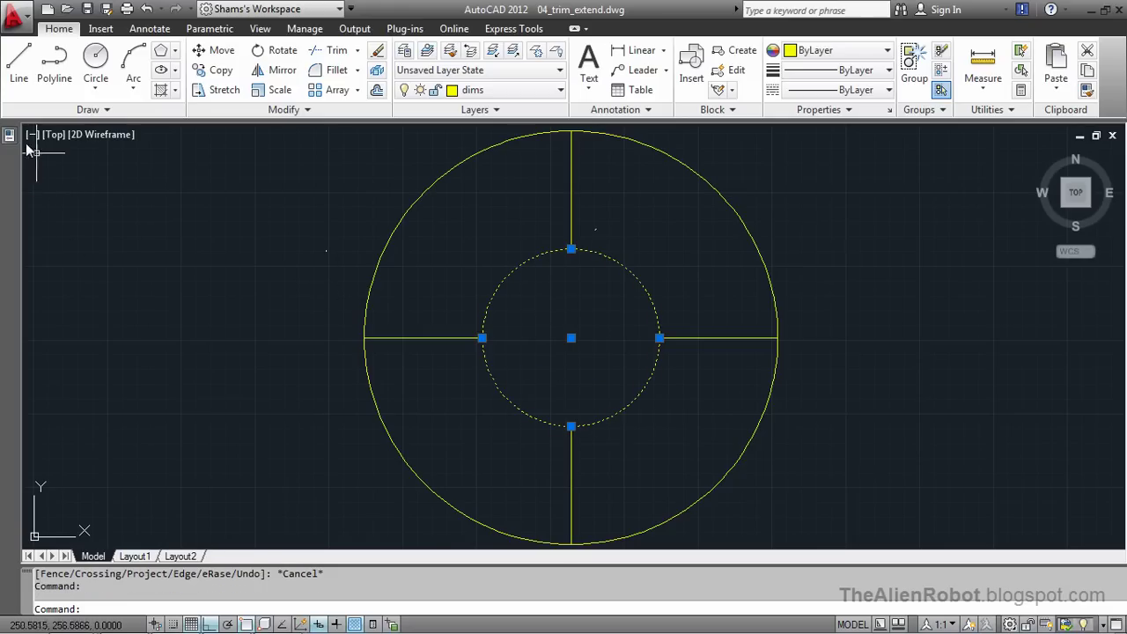
mouse_move(11, 134)
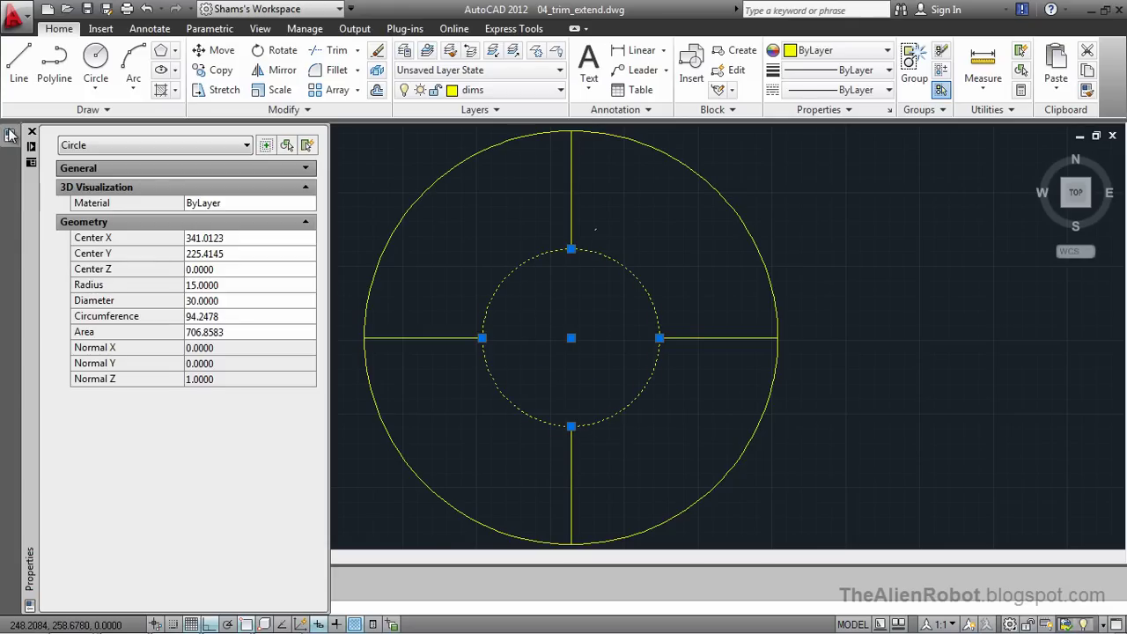
click(222, 285)
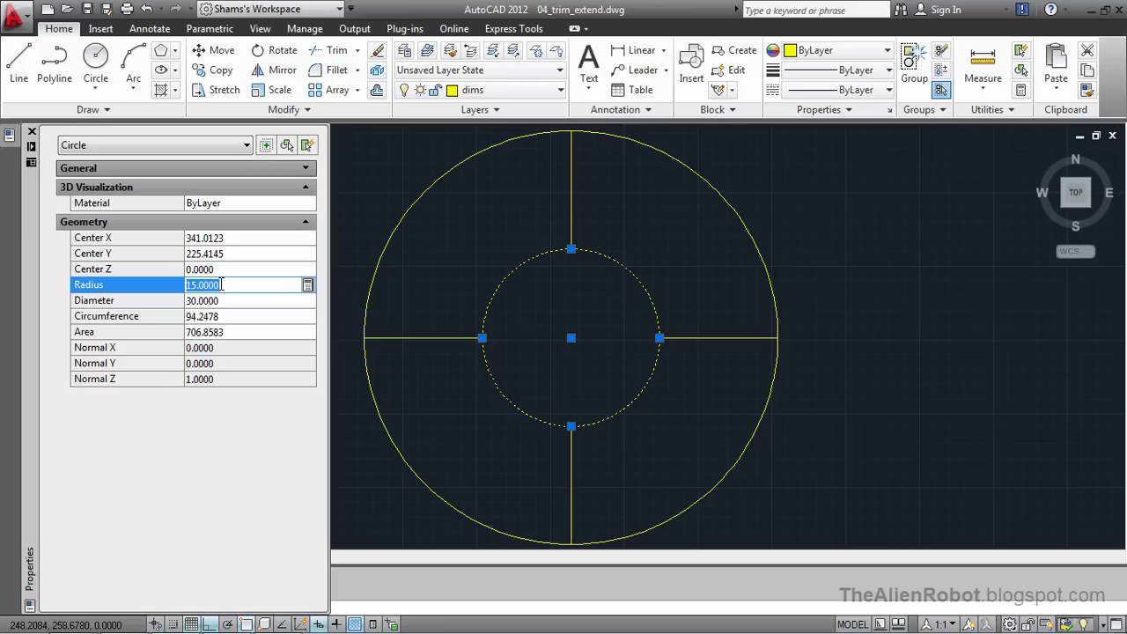
text(5)
key(Tab)
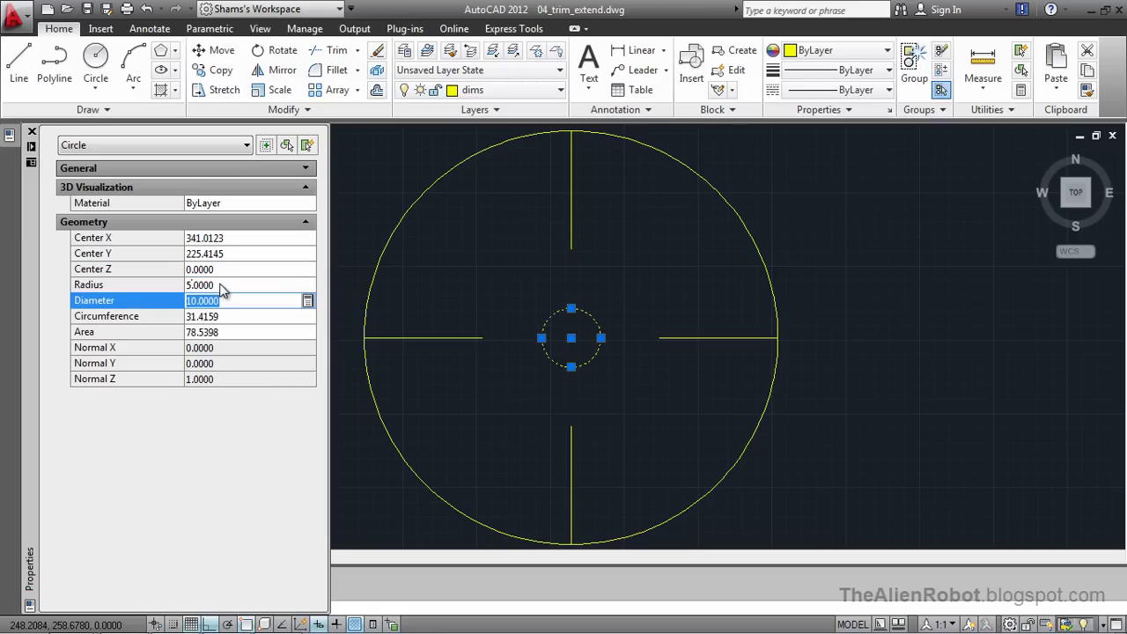
key(ctrl+1)
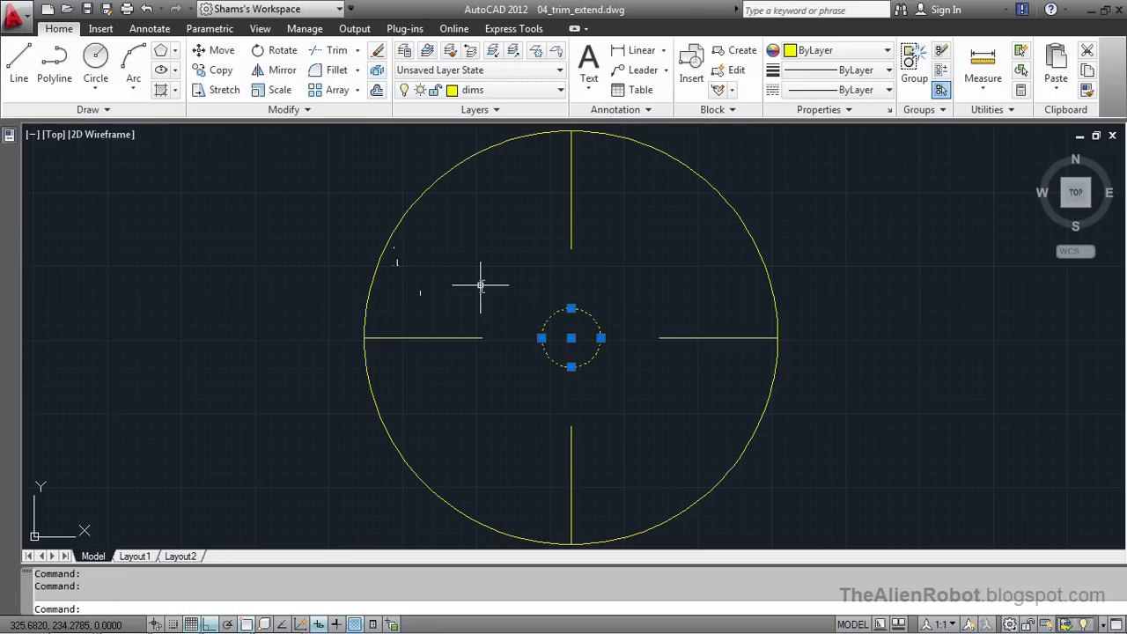
key(Escape)
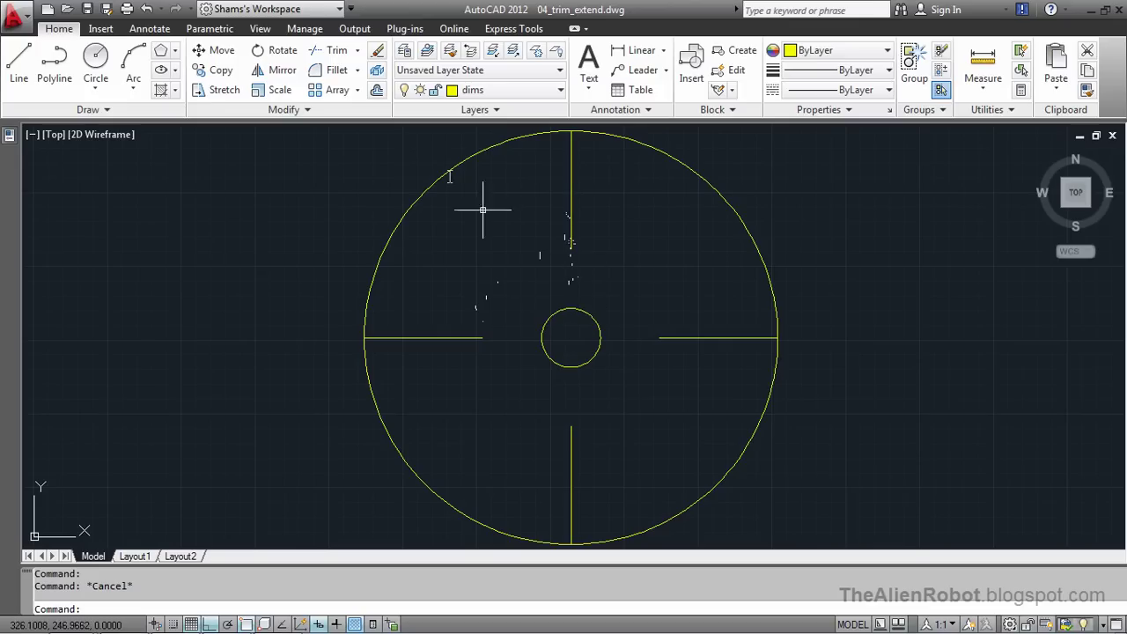
Extend the four spoke lines inward to the small centre circle as the boundary edge.
click(357, 52)
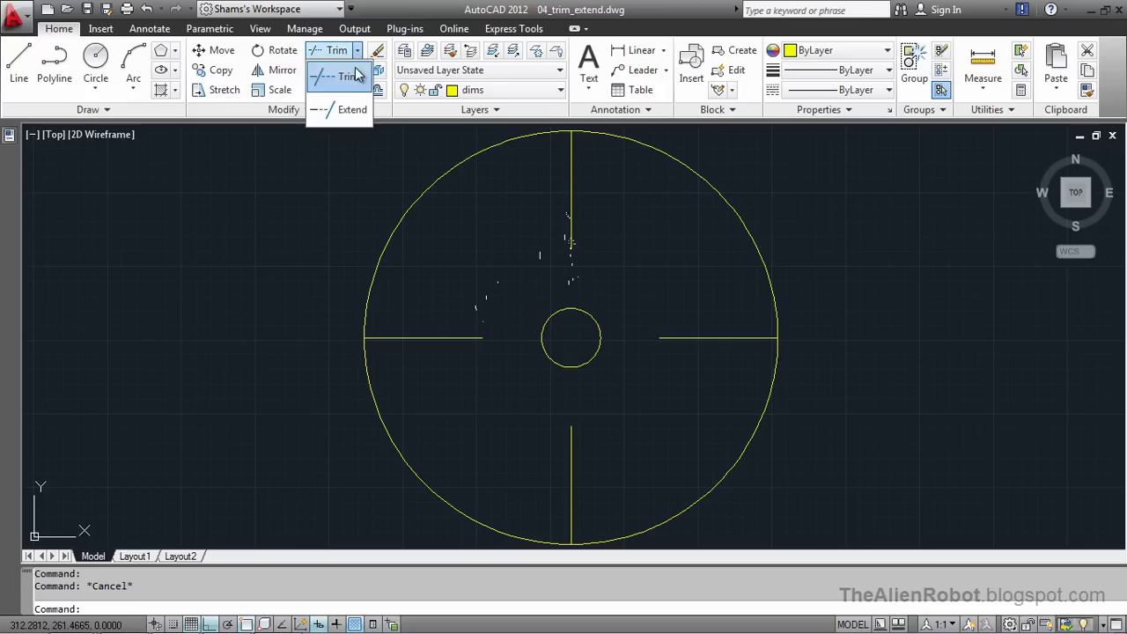
click(356, 111)
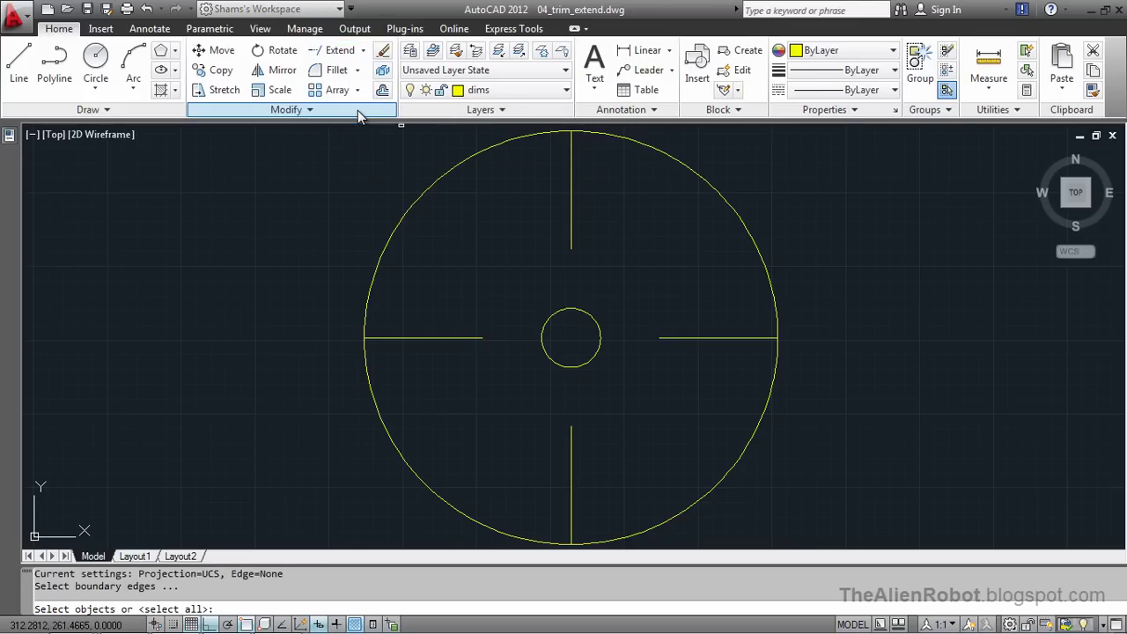
click(597, 330)
key(Return)
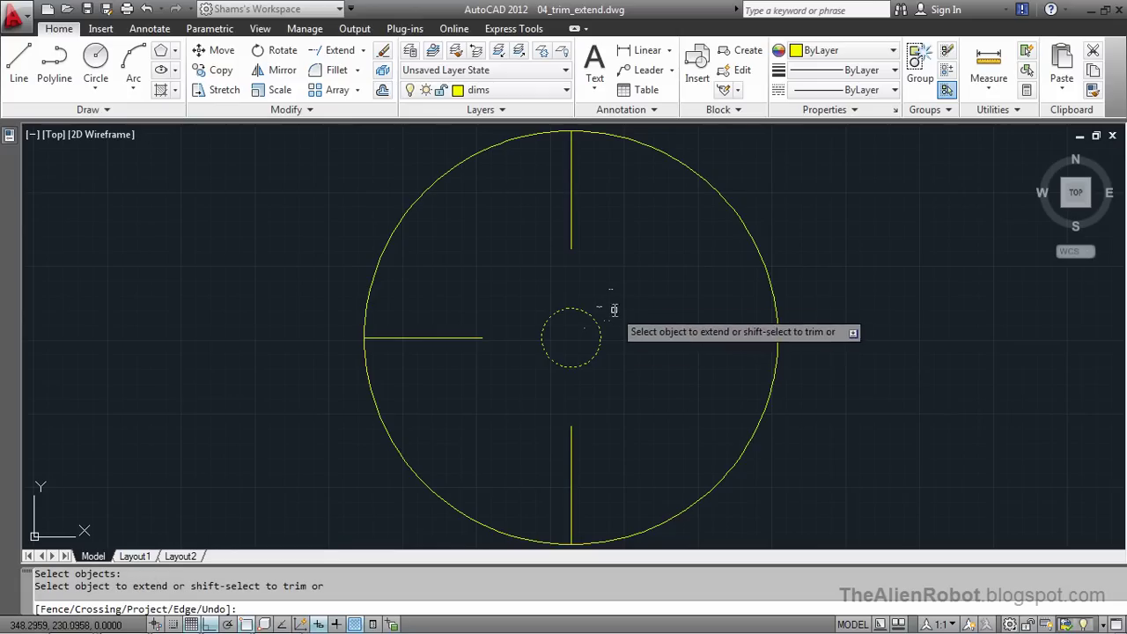
click(572, 222)
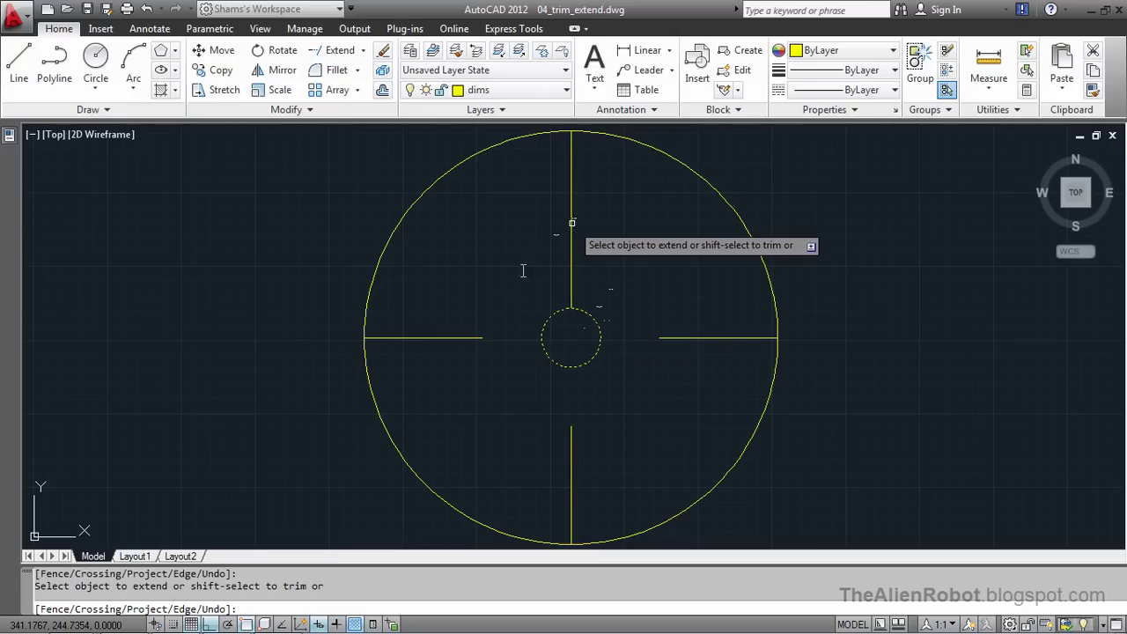
click(462, 336)
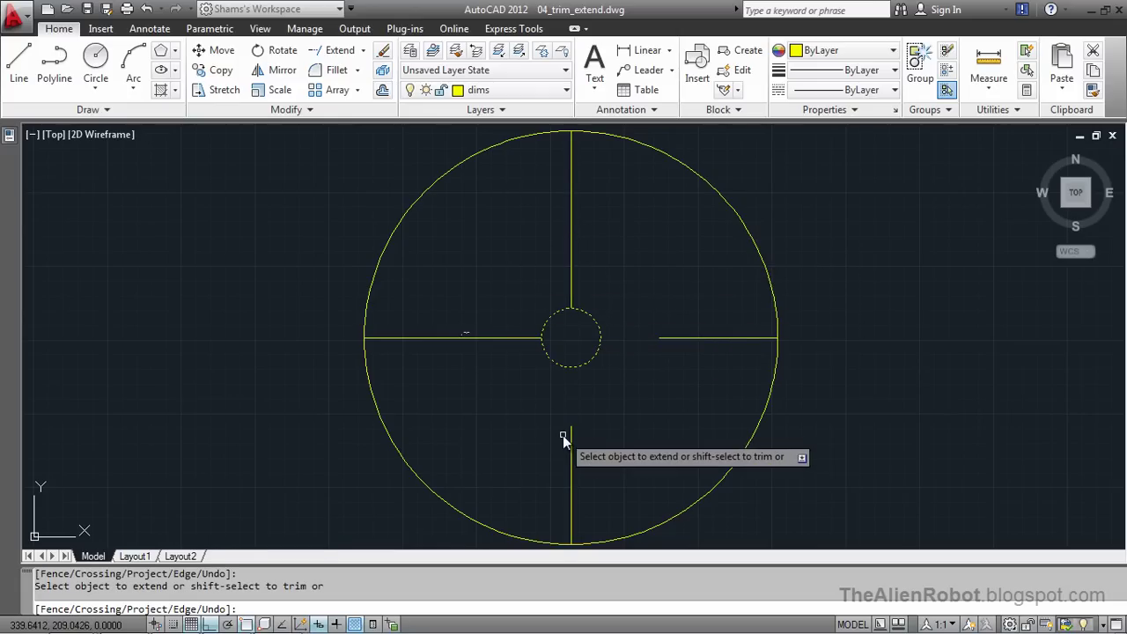
click(569, 435)
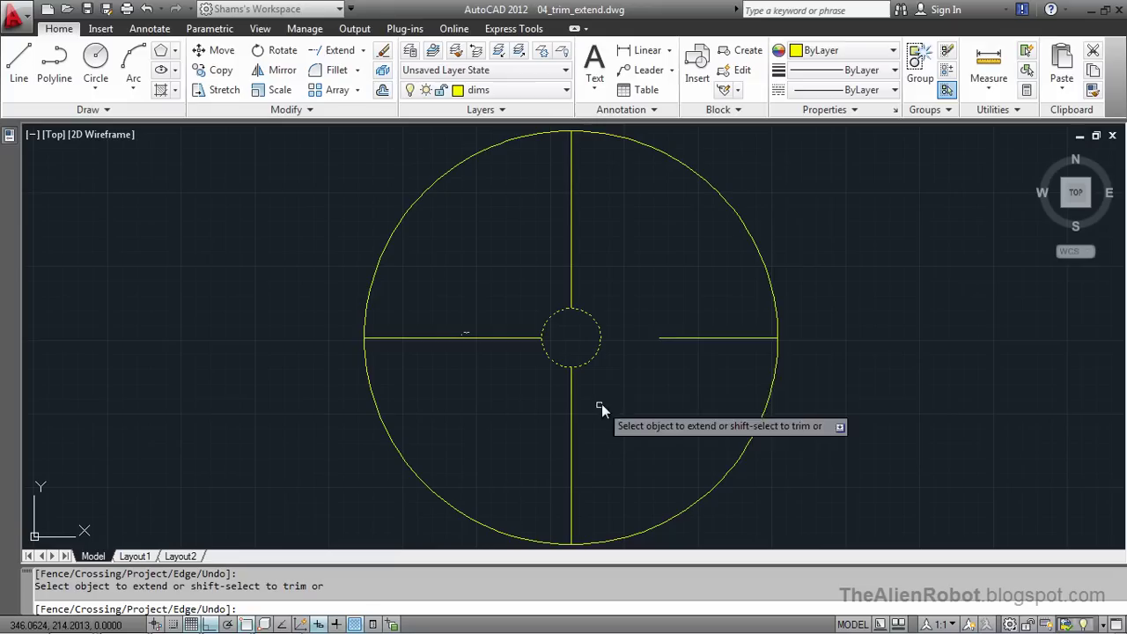
click(670, 338)
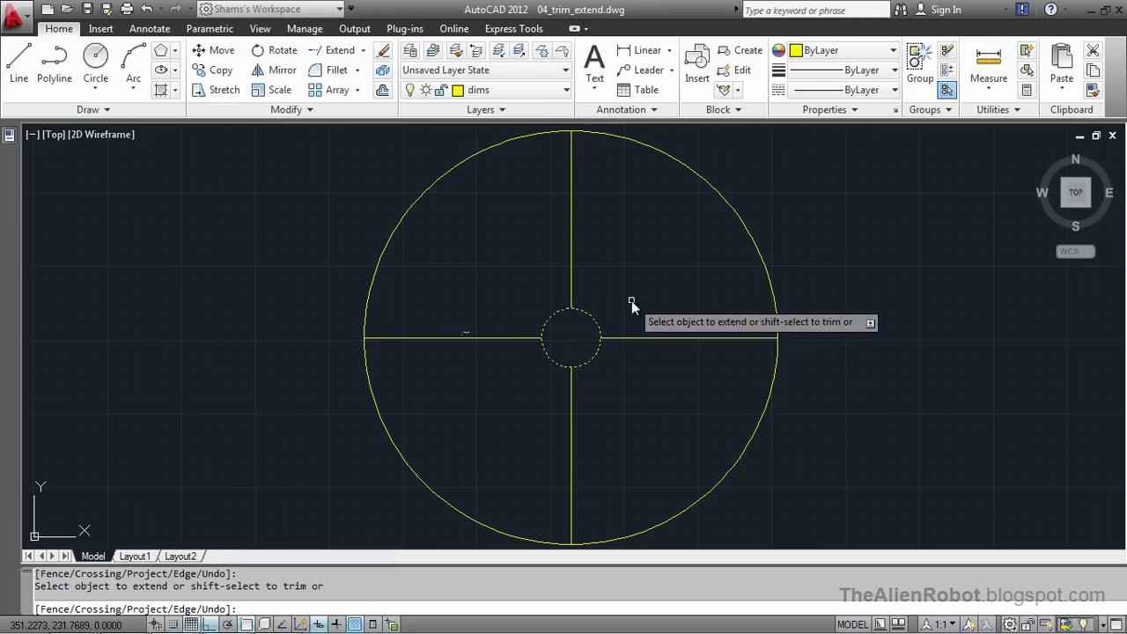
key(Escape)
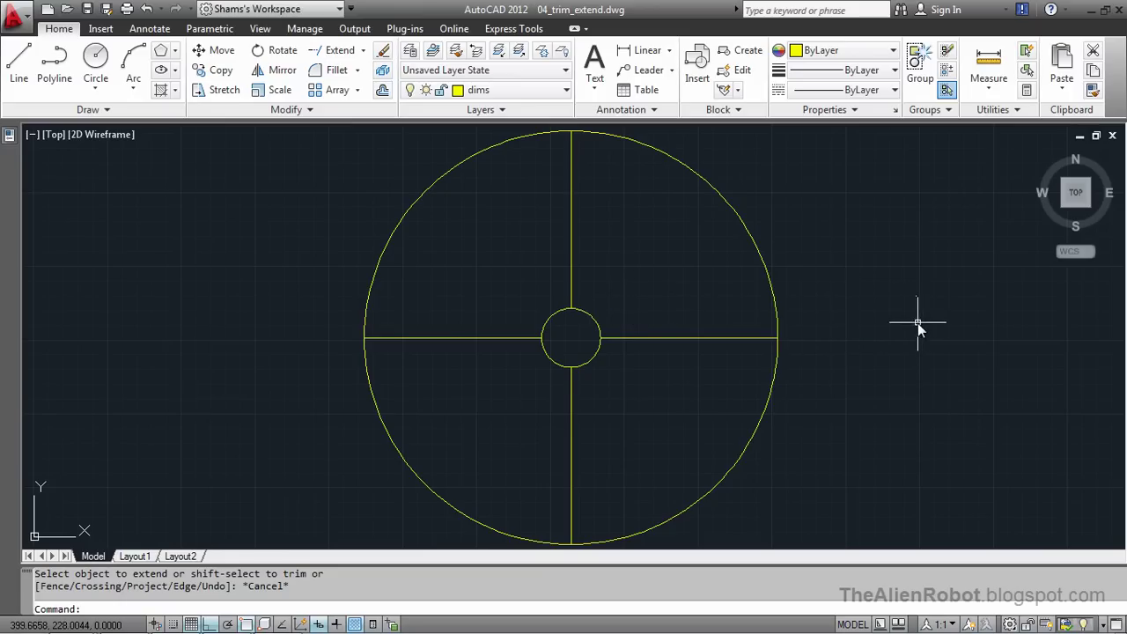
Extend the four short horizontal lines between the two vertical lines as boundary edges, and trim their overhanging ends to form ladder rungs.
middle_drag(919, 322, 426, 278)
mouse_move(945, 379)
middle_down()
mouse_move(340, 352)
mouse_move(576, 364)
middle_up()
mouse_move(900, 303)
middle_down()
mouse_move(842, 378)
mouse_move(780, 349)
middle_up()
scroll(838, 372, down, 2)
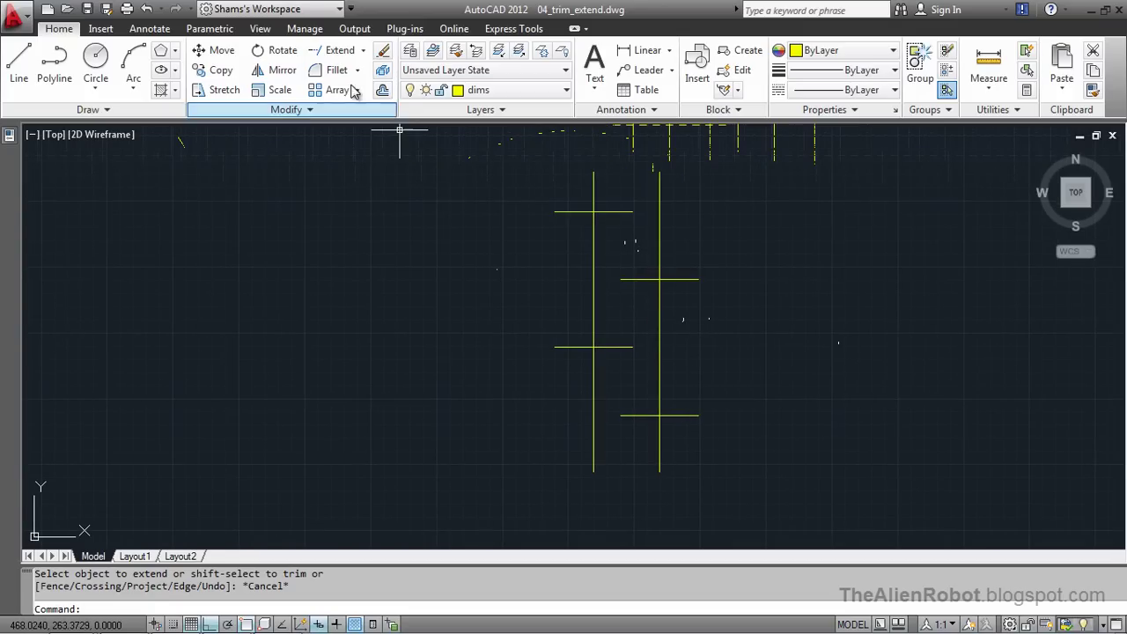
click(340, 51)
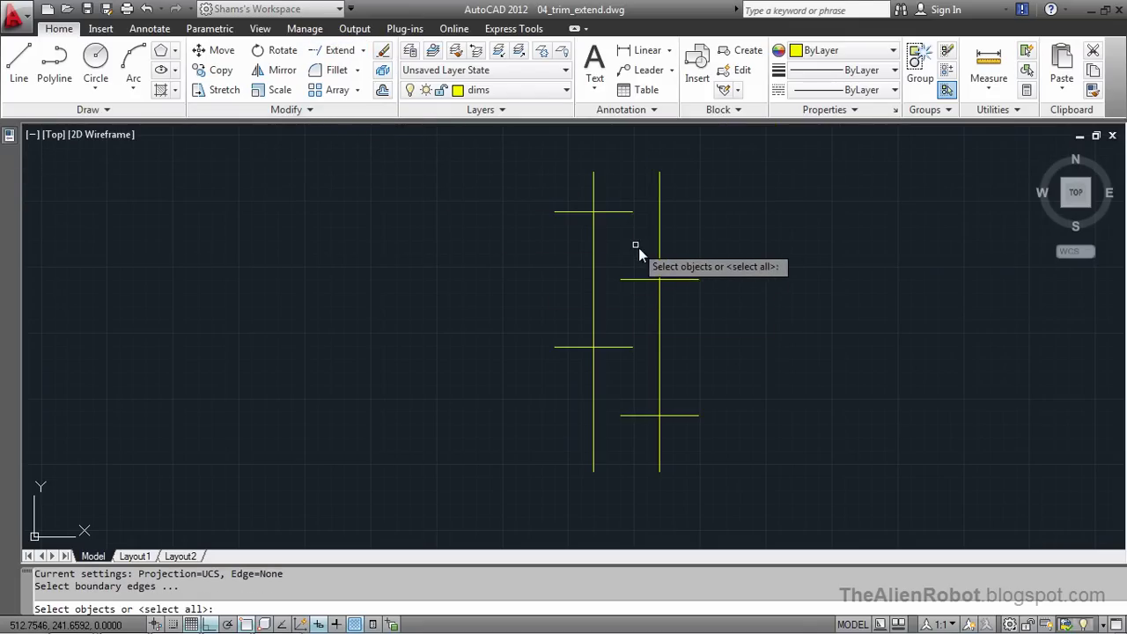
click(660, 232)
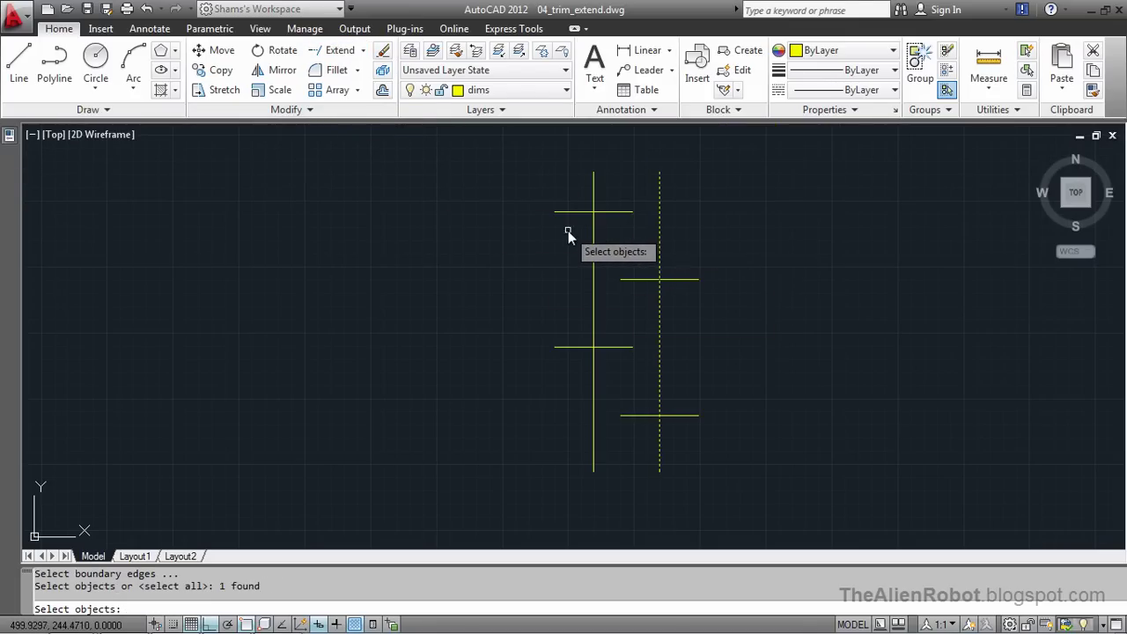
click(594, 245)
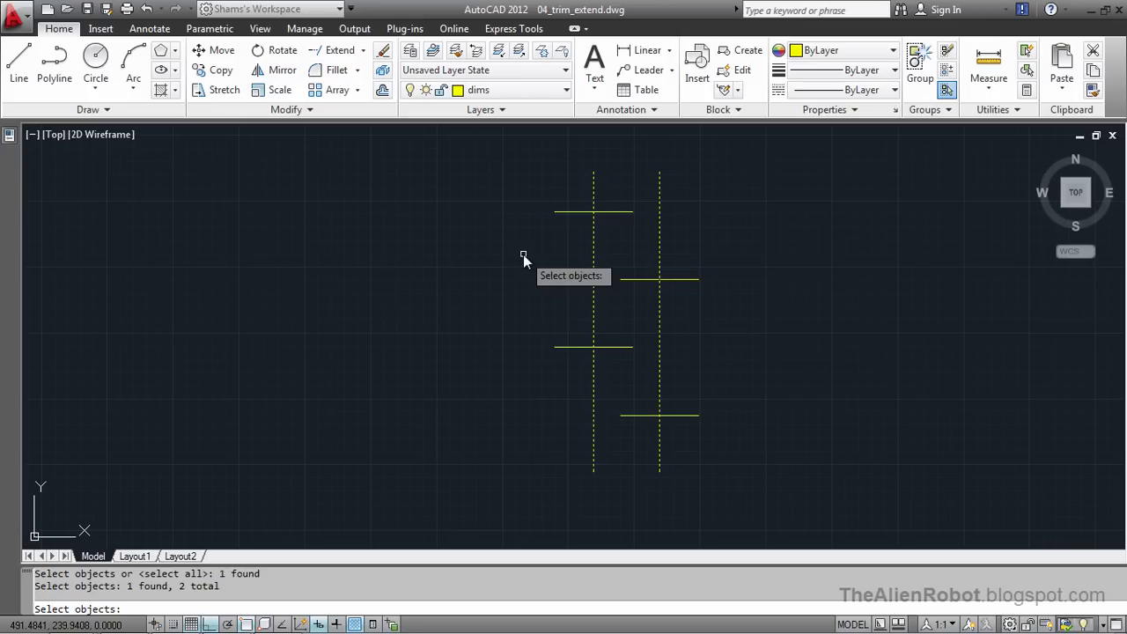
key(Return)
click(622, 212)
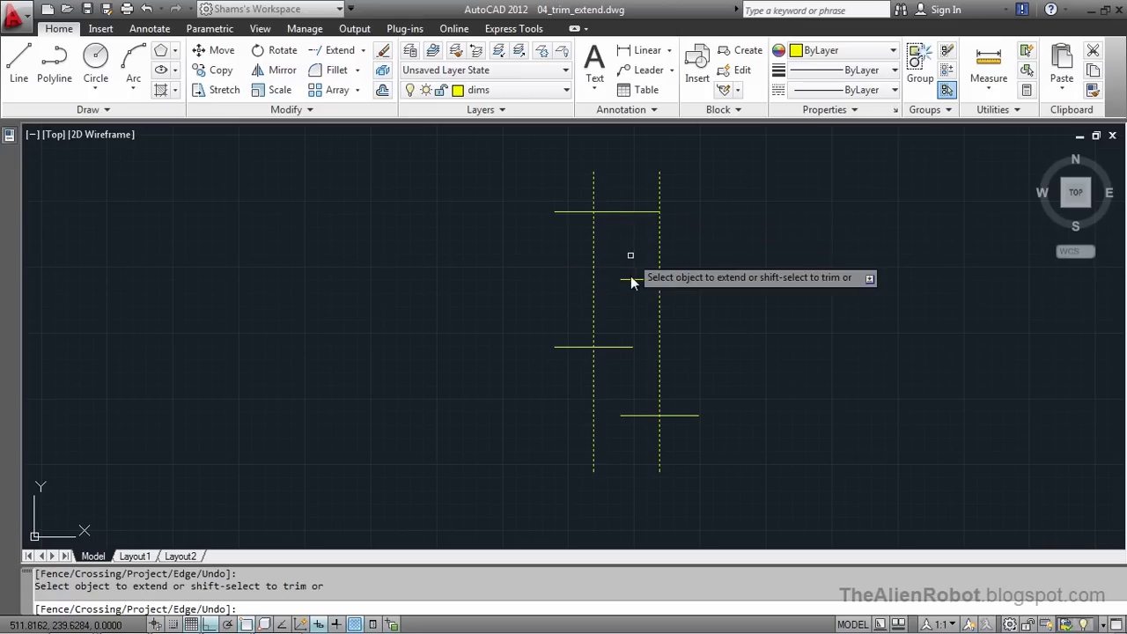
click(630, 280)
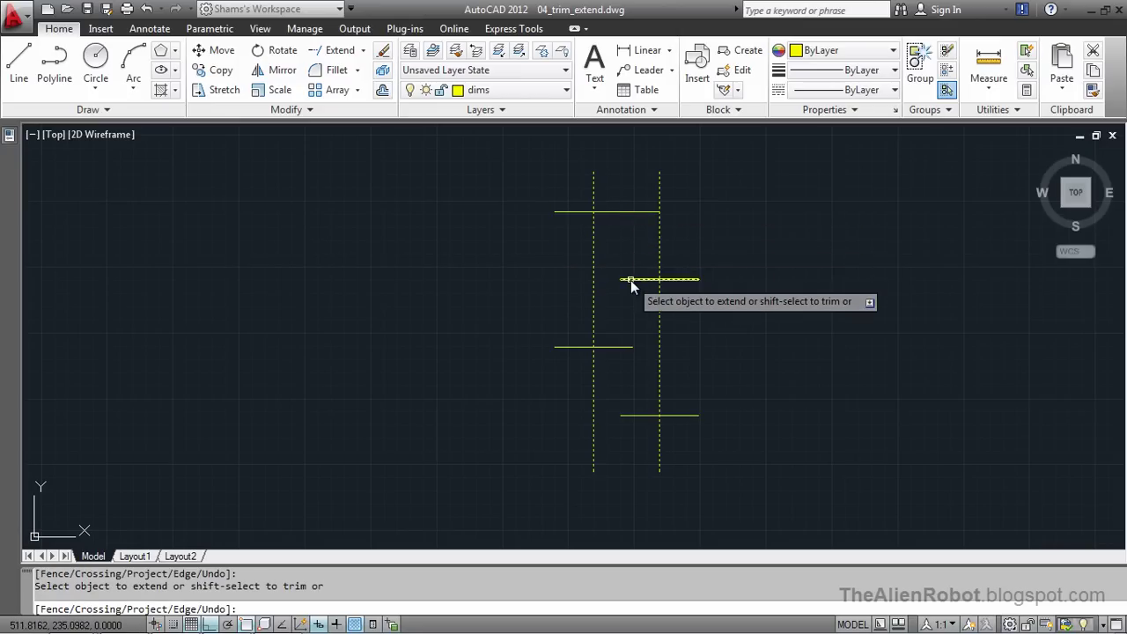
click(616, 347)
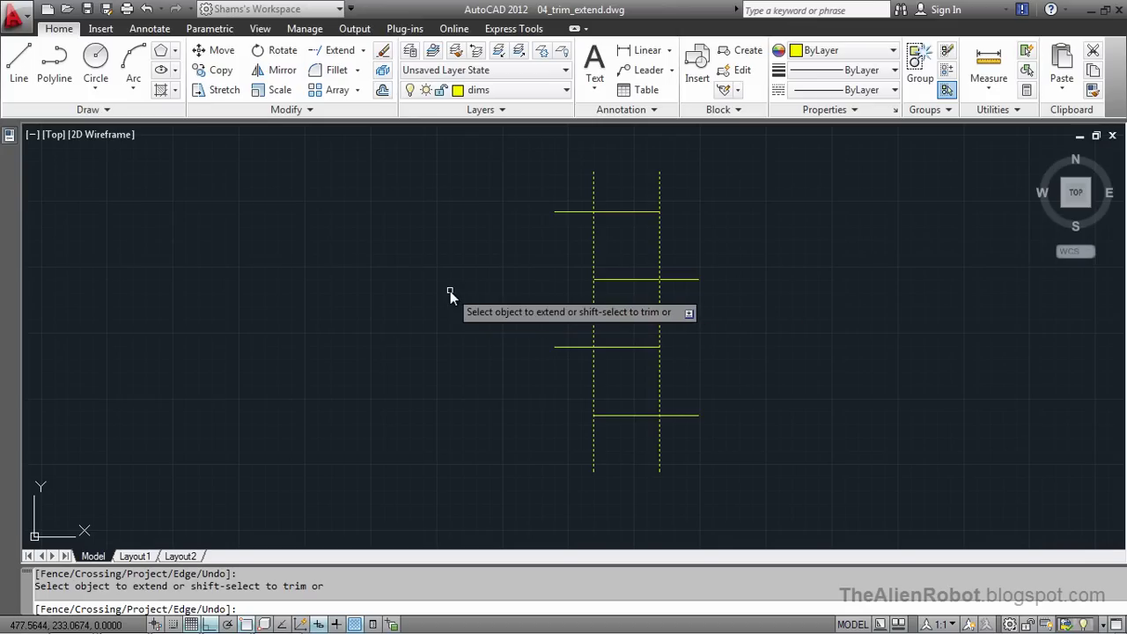
click(610, 280)
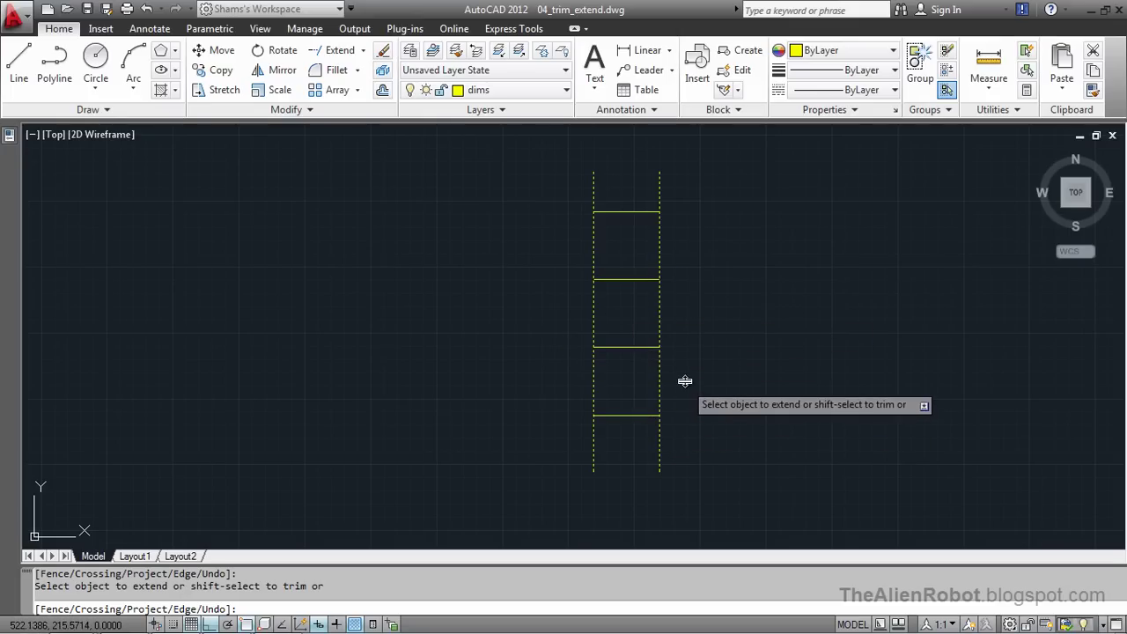
key(Return)
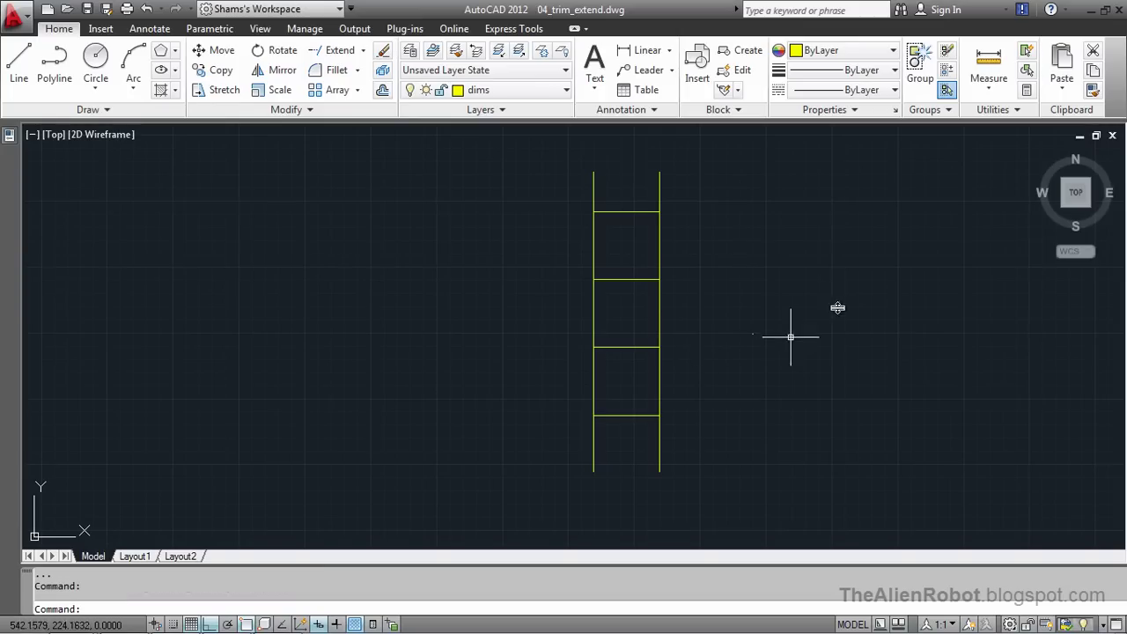
Draw a circle of diameter 39 centred on the midpoint of the white window frame's top edge.
middle_drag(911, 347, 349, 314)
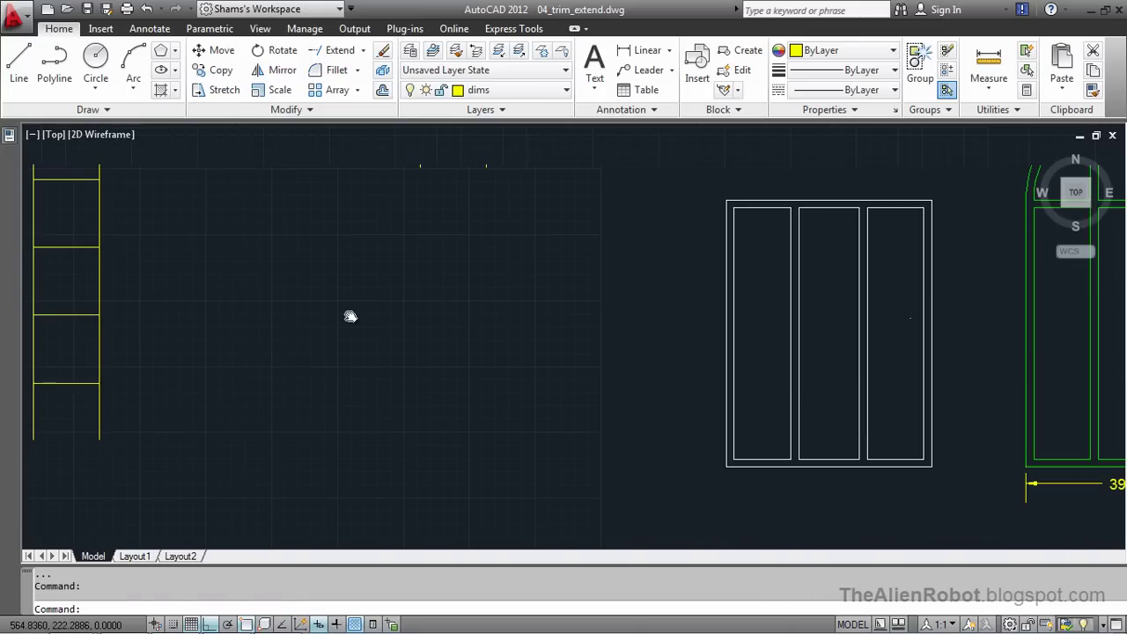
middle_drag(906, 330, 662, 354)
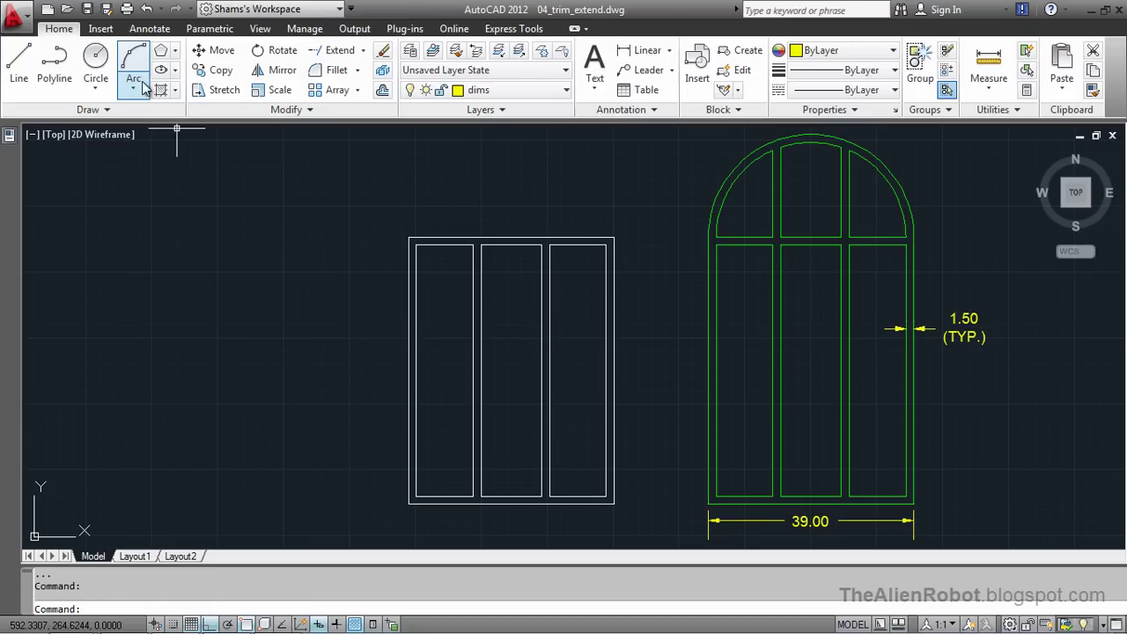
click(106, 65)
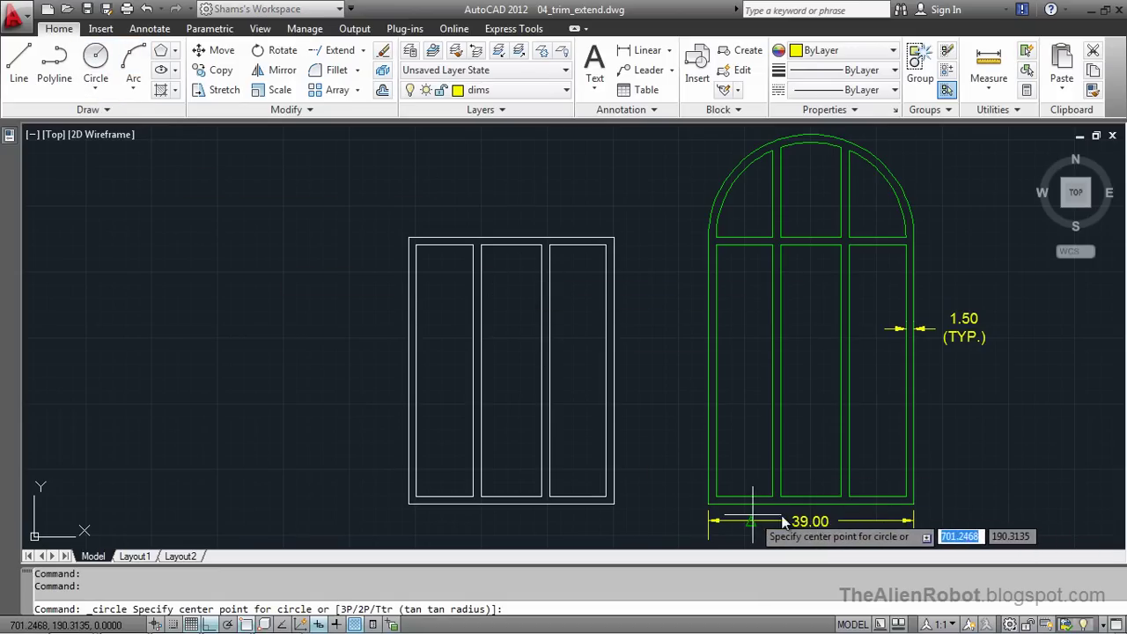
click(513, 240)
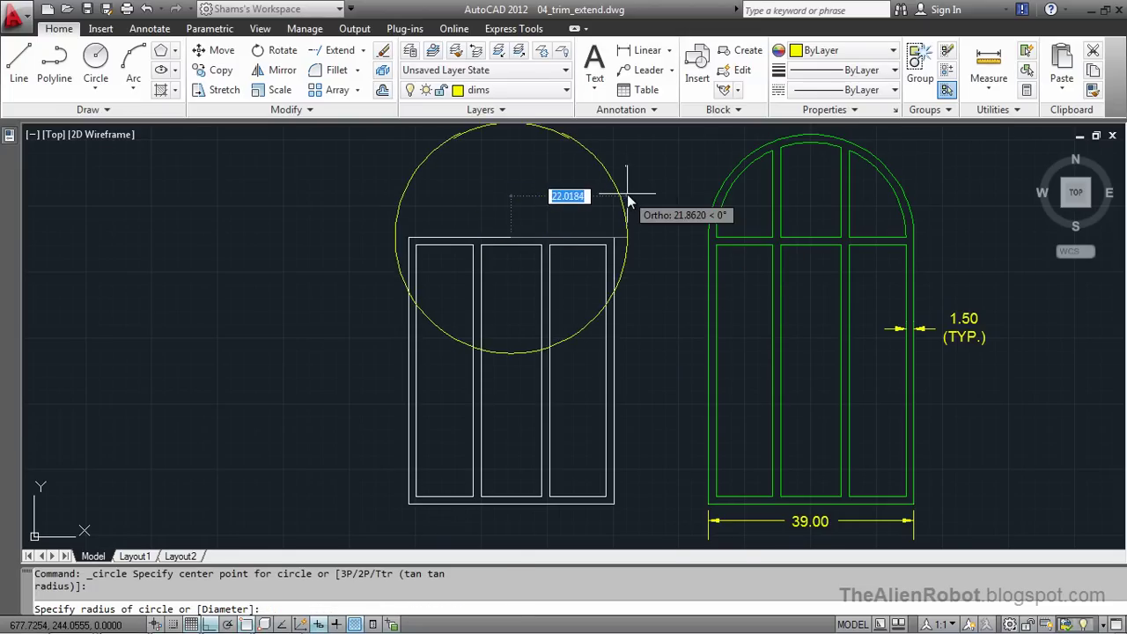
key(F8)
right_click(639, 296)
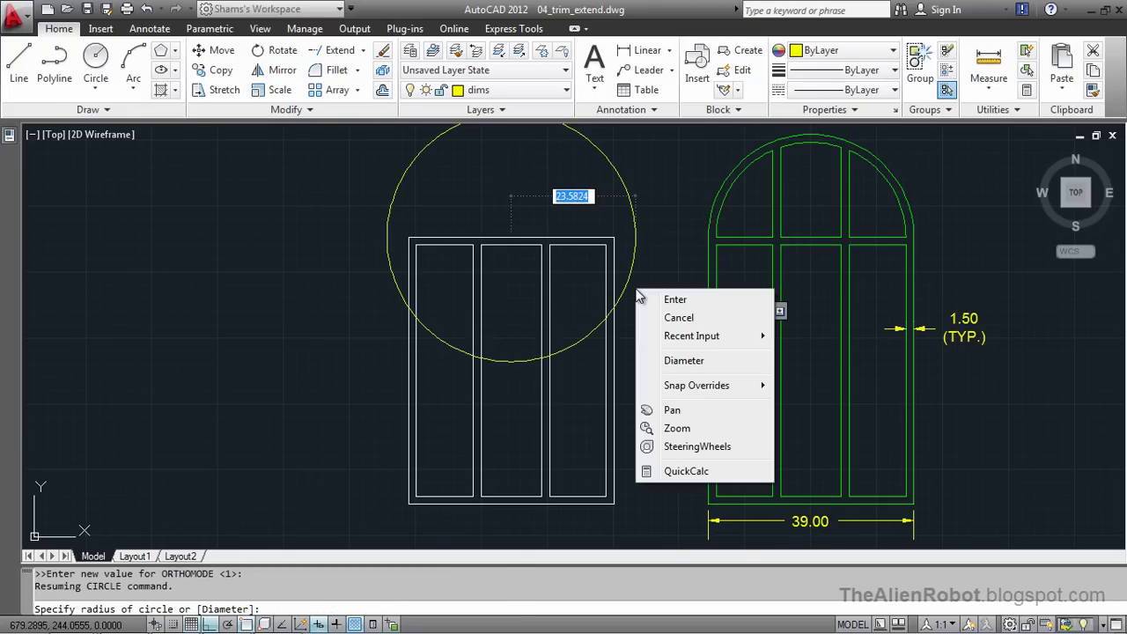
click(680, 362)
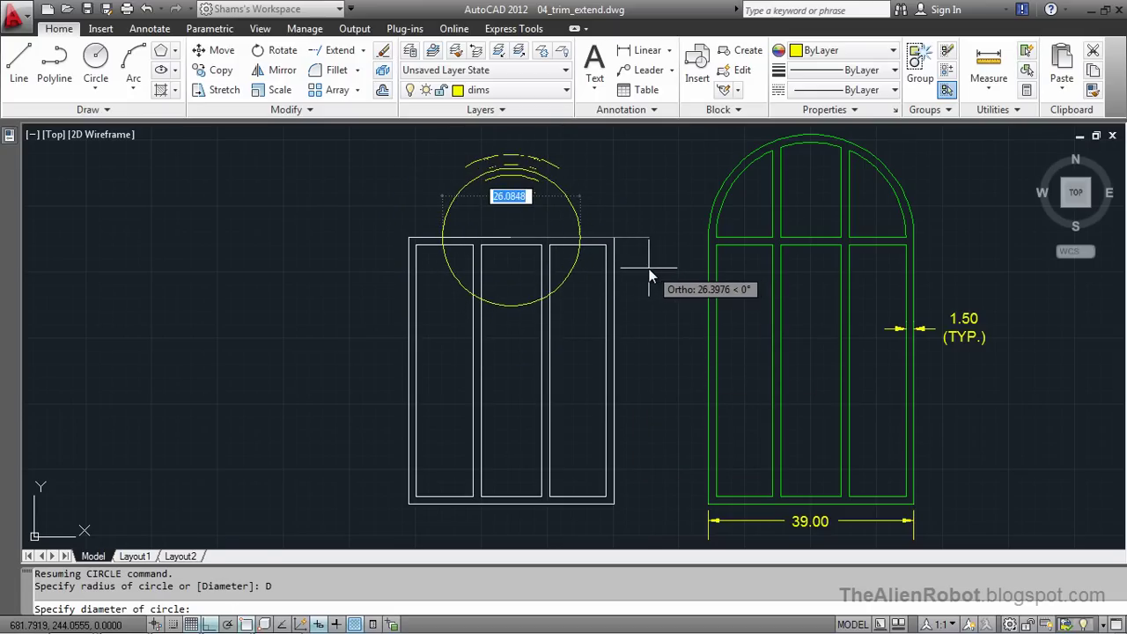
text(39)
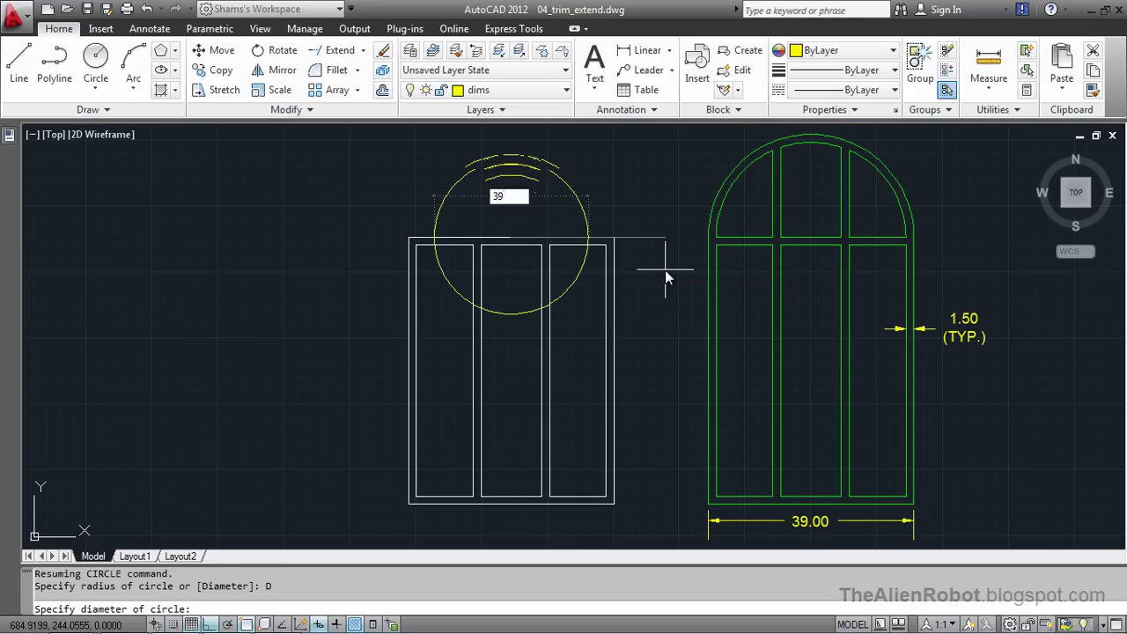
key(Return)
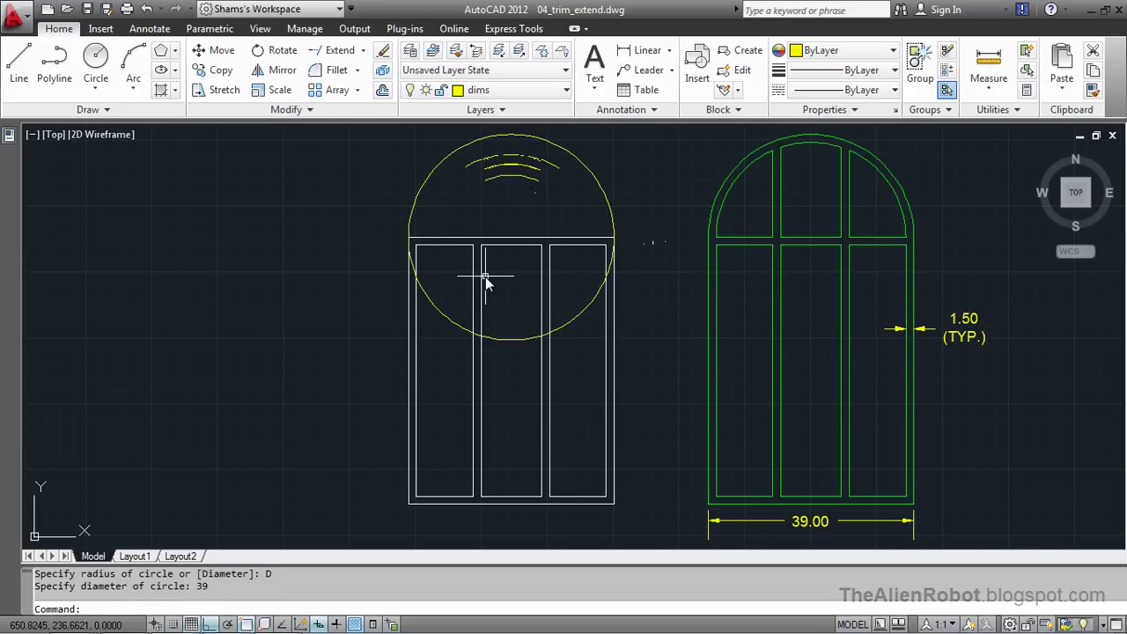
Draw a concentric inner circle of radius 18 at the centre of the 39-diameter circle.
click(95, 63)
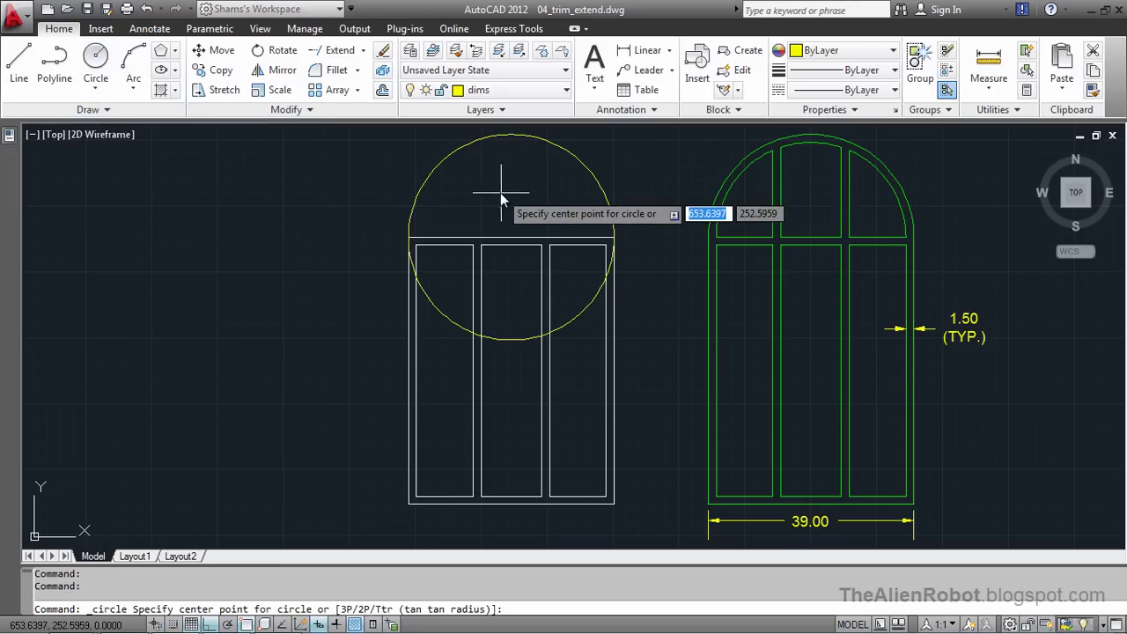
click(555, 154)
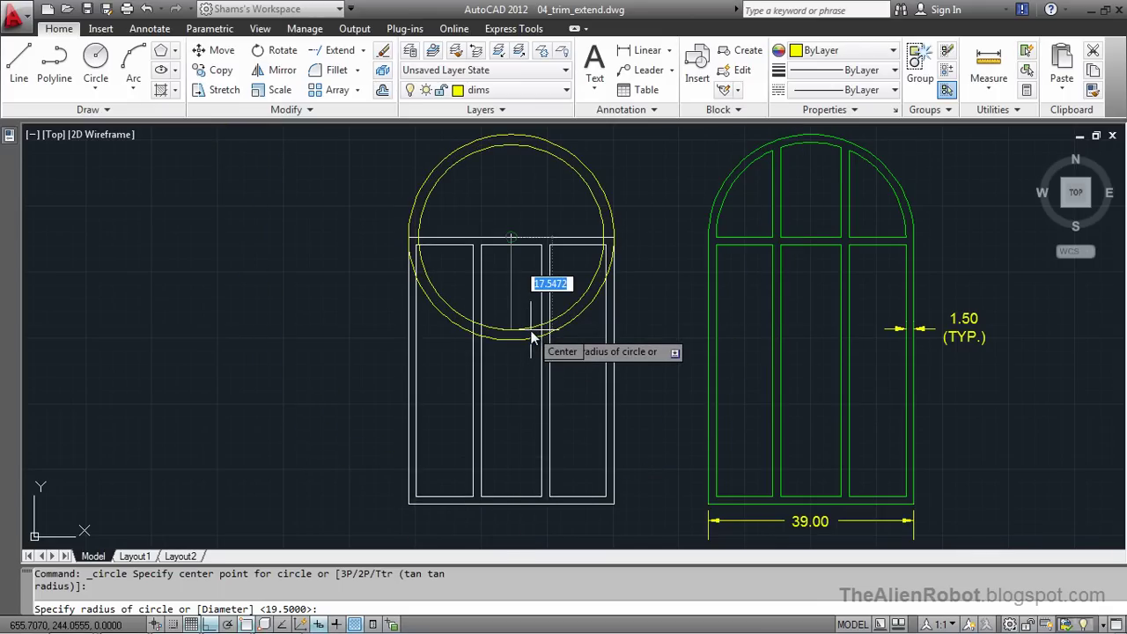
text(18)
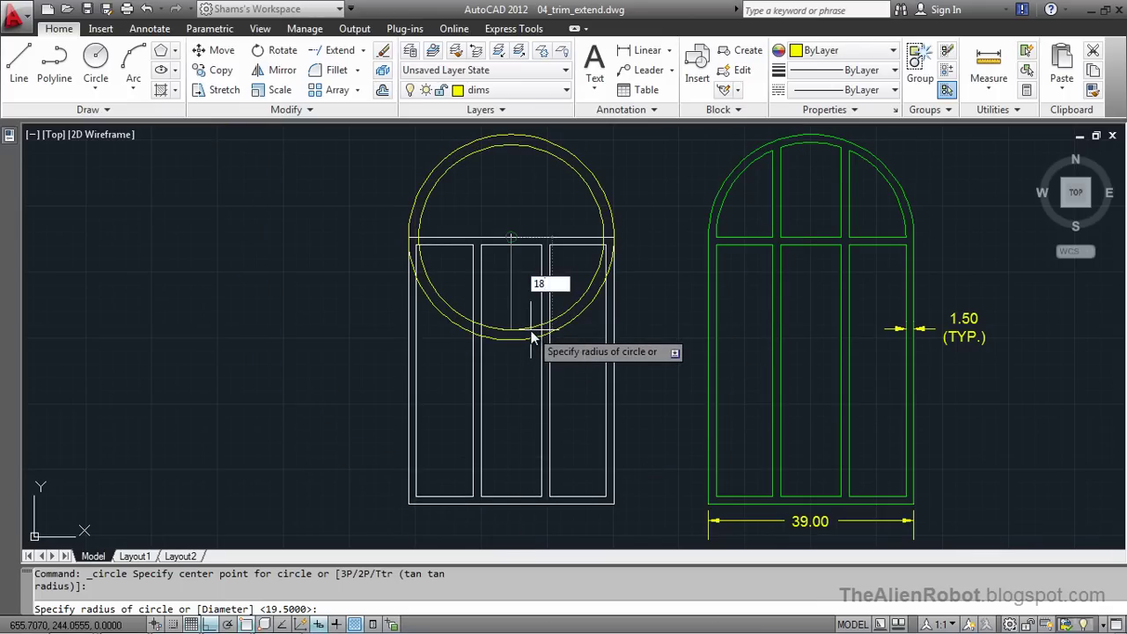
key(Return)
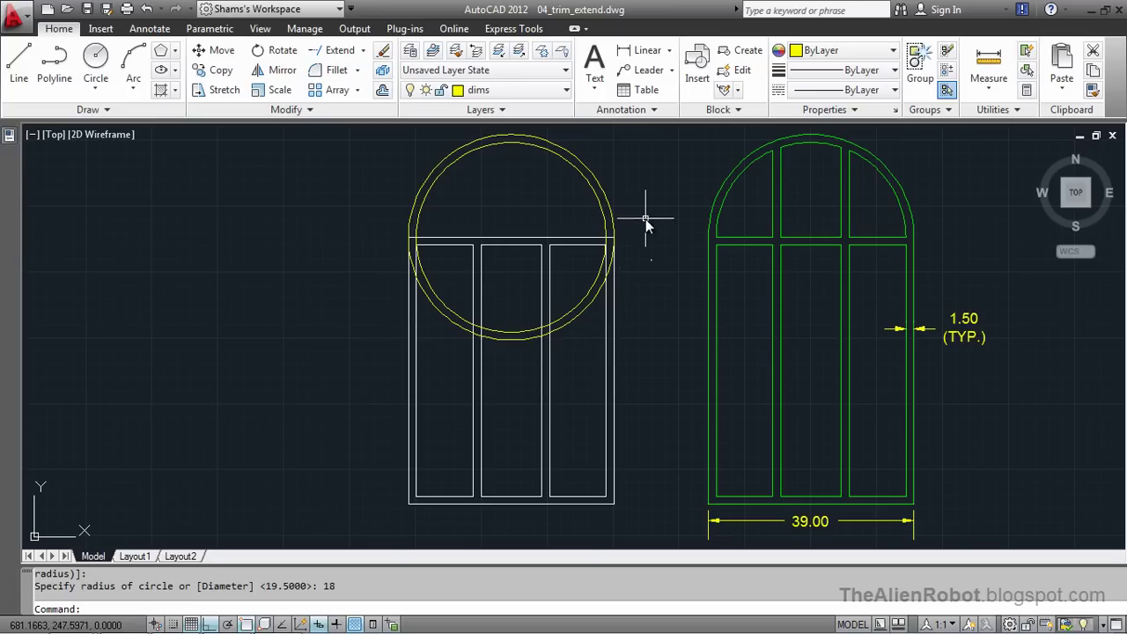
Trim the lower halves of both circles, using the window frame's top horizontal line as the cutting edge.
scroll(654, 254, up, 2)
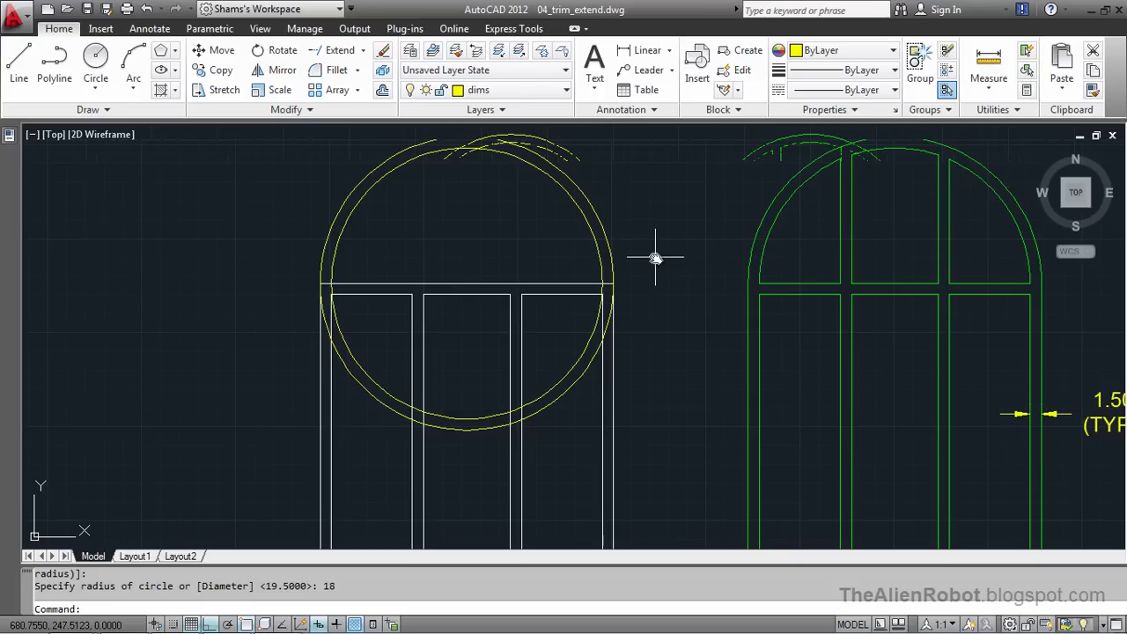
mouse_move(655, 258)
middle_down()
mouse_move(694, 259)
mouse_move(696, 286)
middle_up()
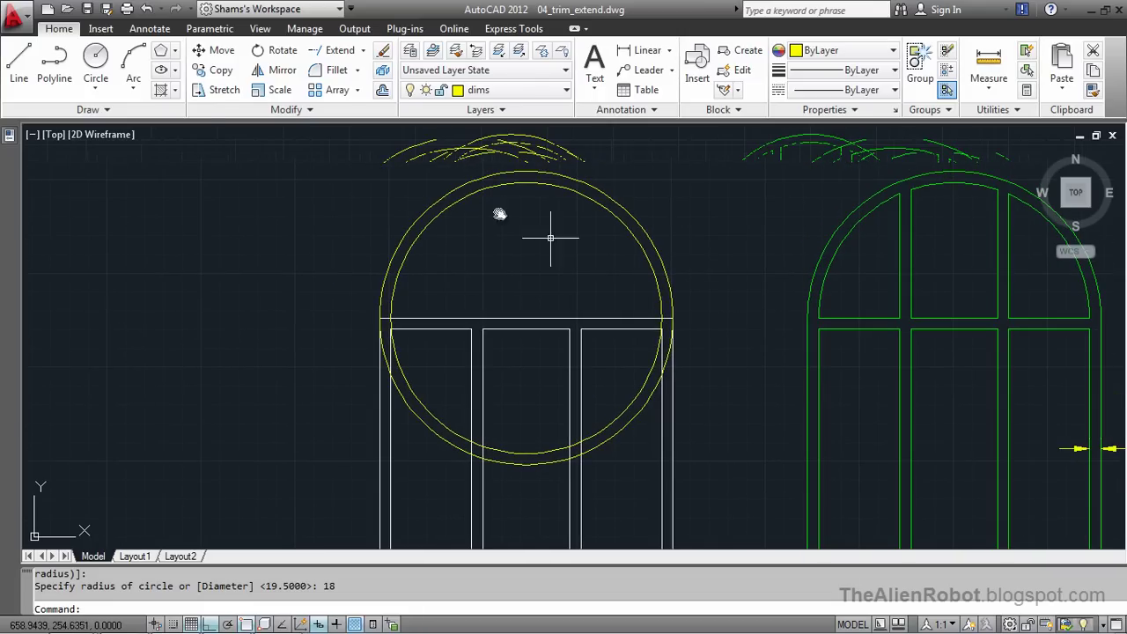
click(338, 50)
key(Escape)
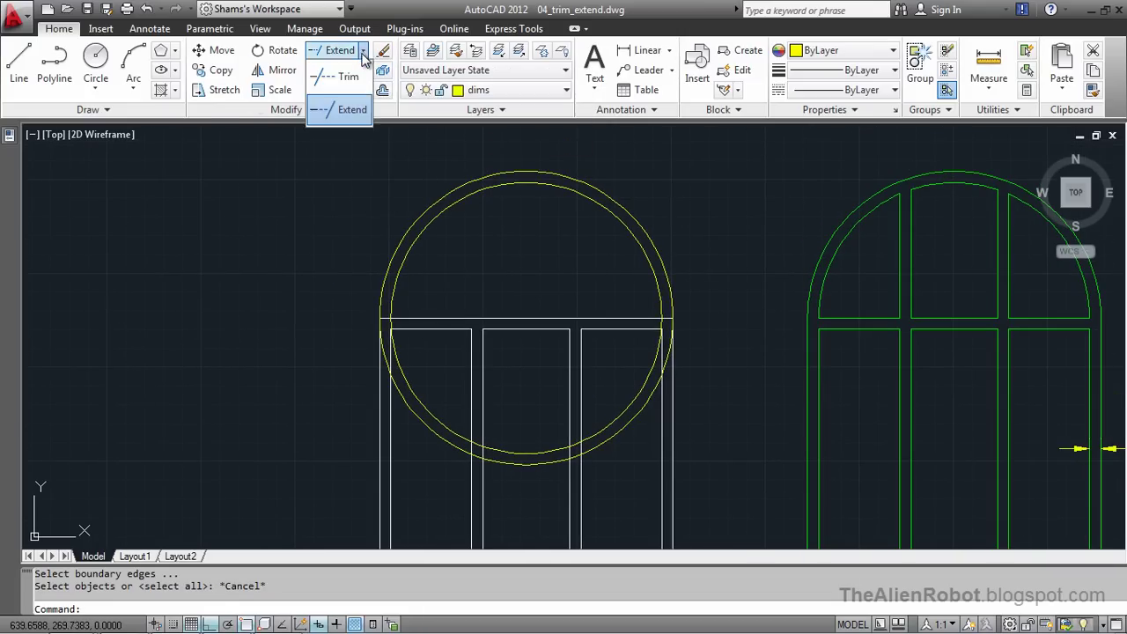
click(343, 77)
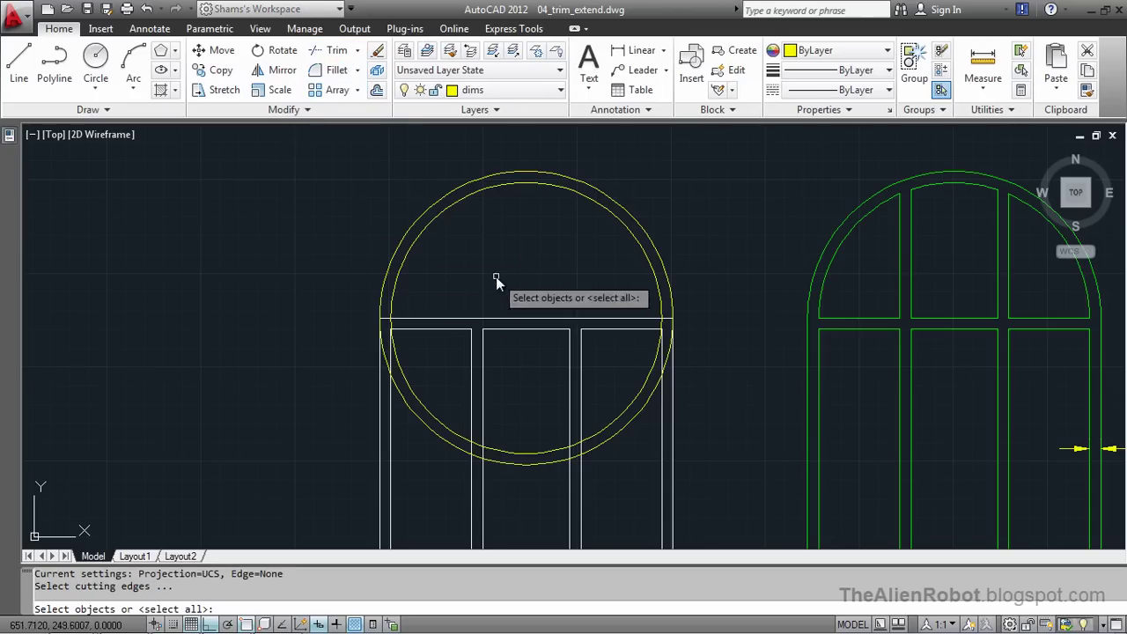
click(448, 319)
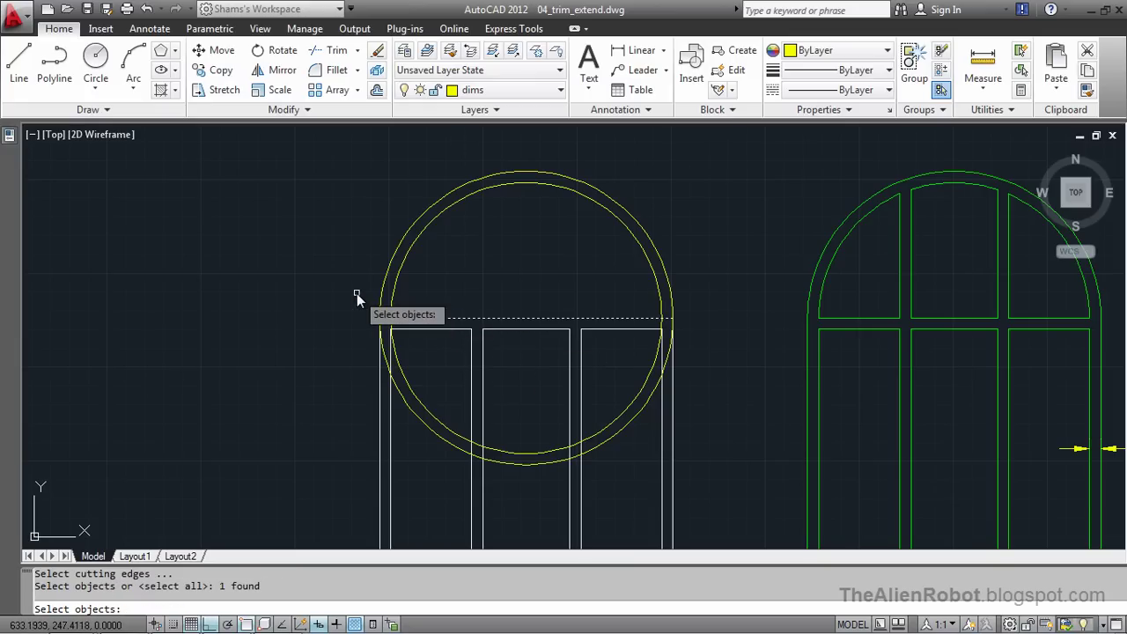
key(Return)
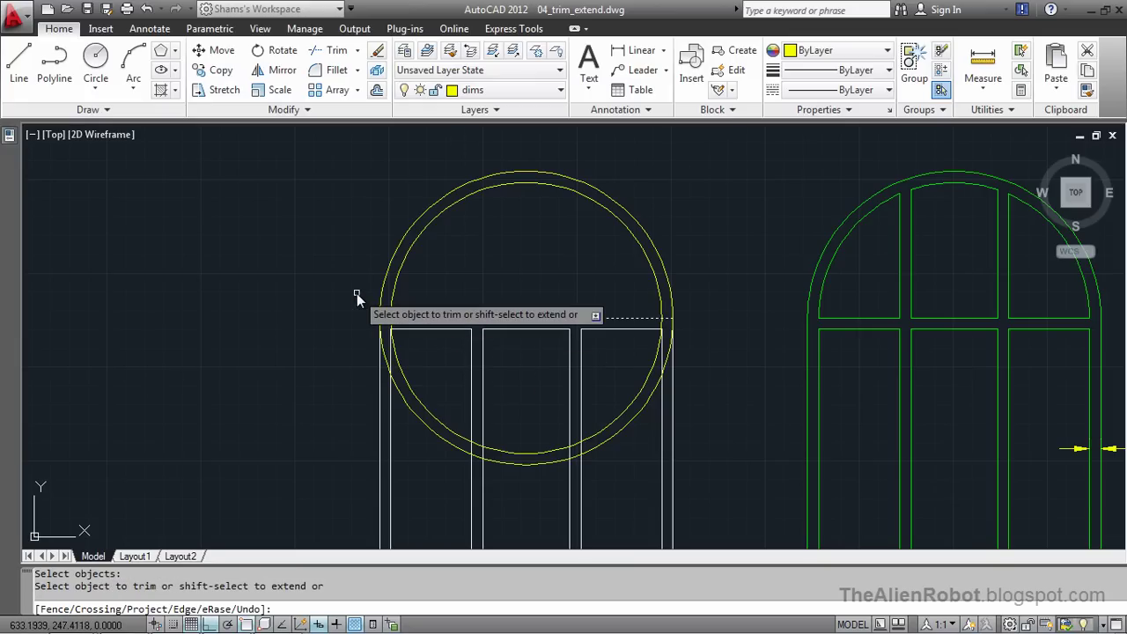
click(430, 414)
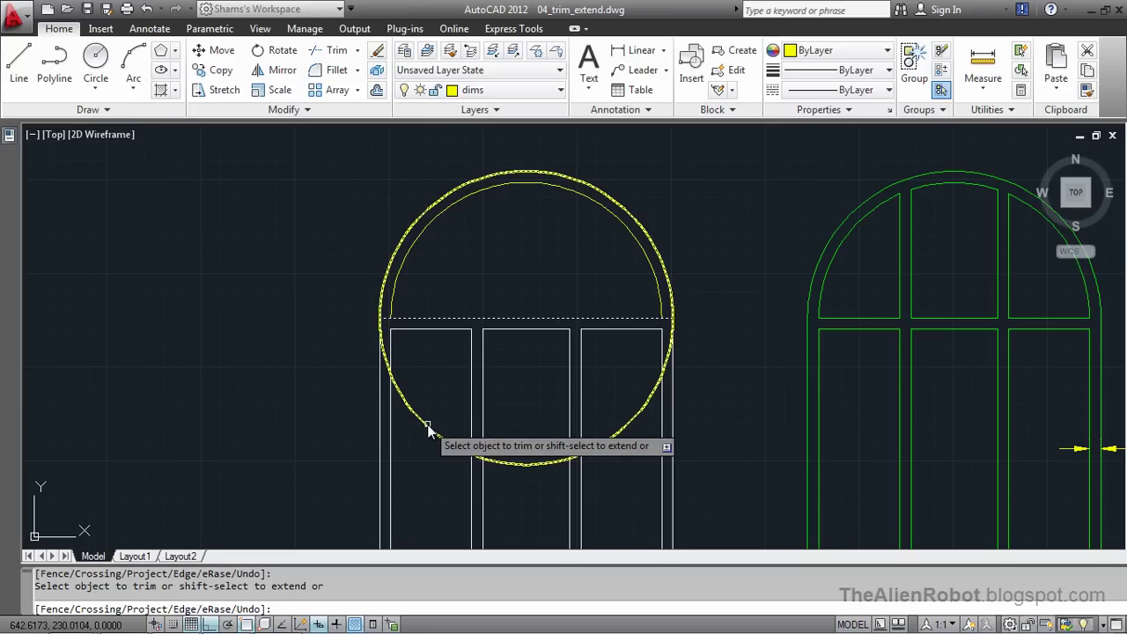
click(427, 427)
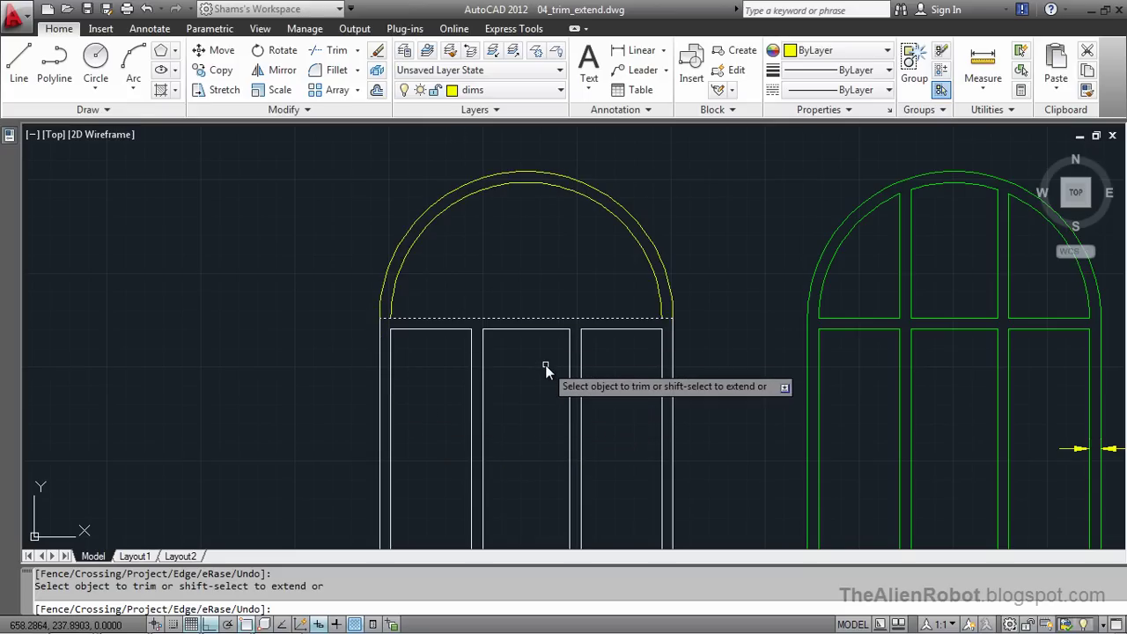
key(Escape)
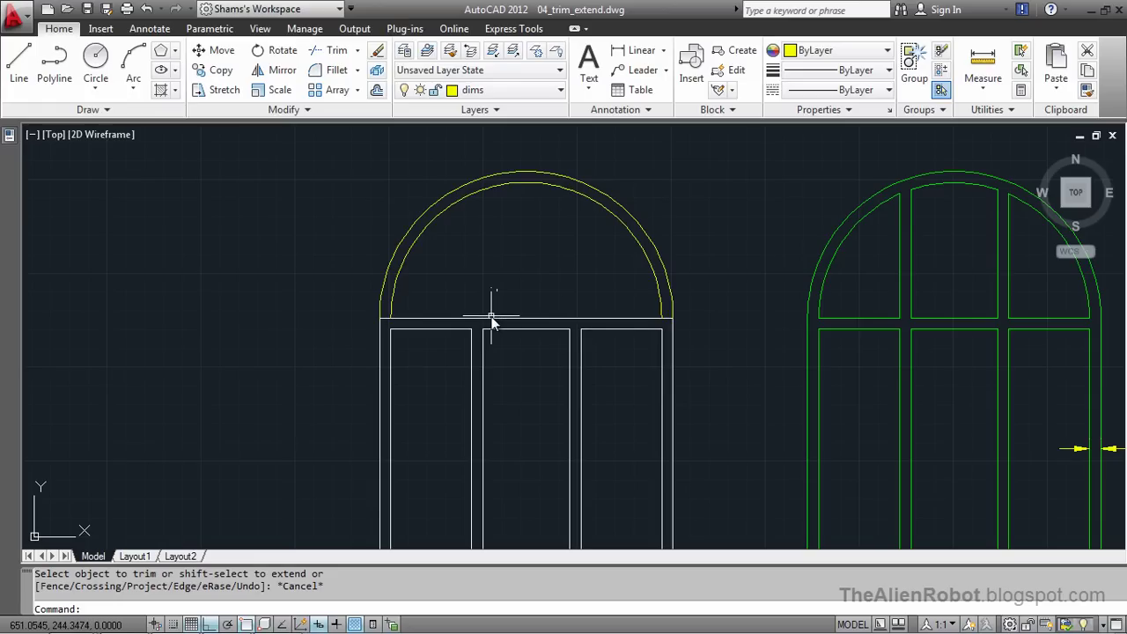
Trim both ends of the frame's top horizontal line between the two arcs, using the inner arc as the cutting edge.
key(Return)
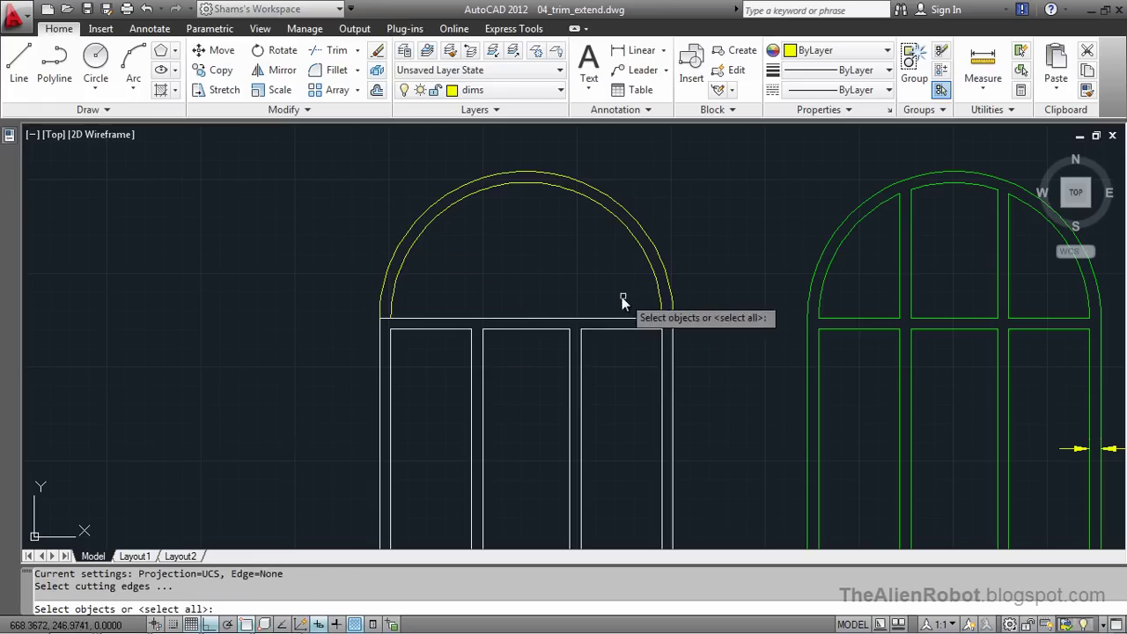
click(656, 273)
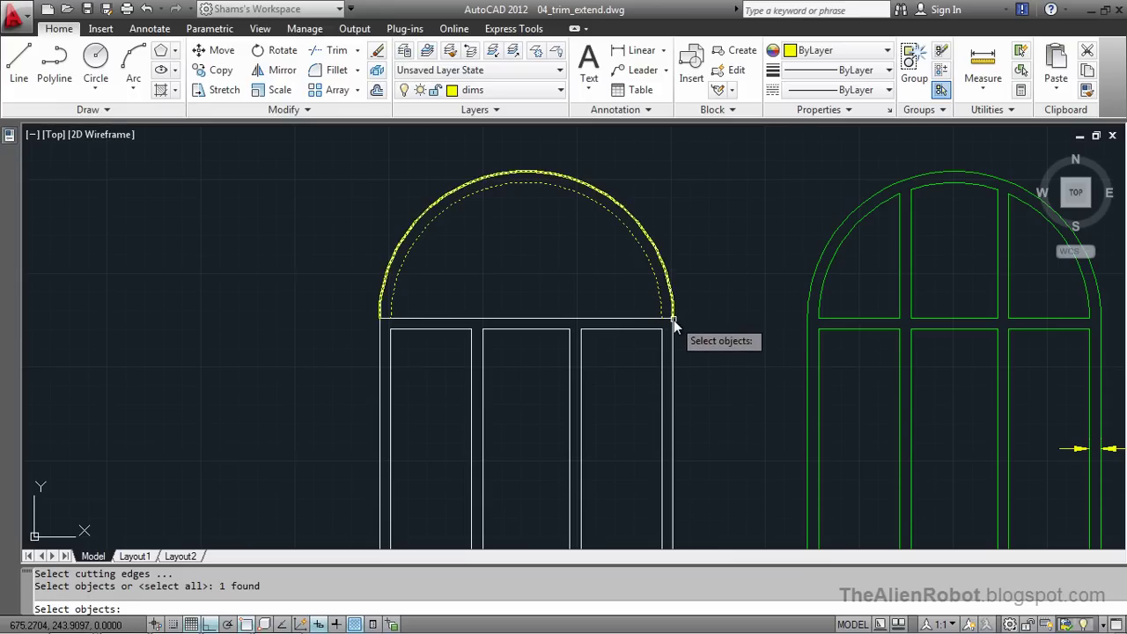
key(Return)
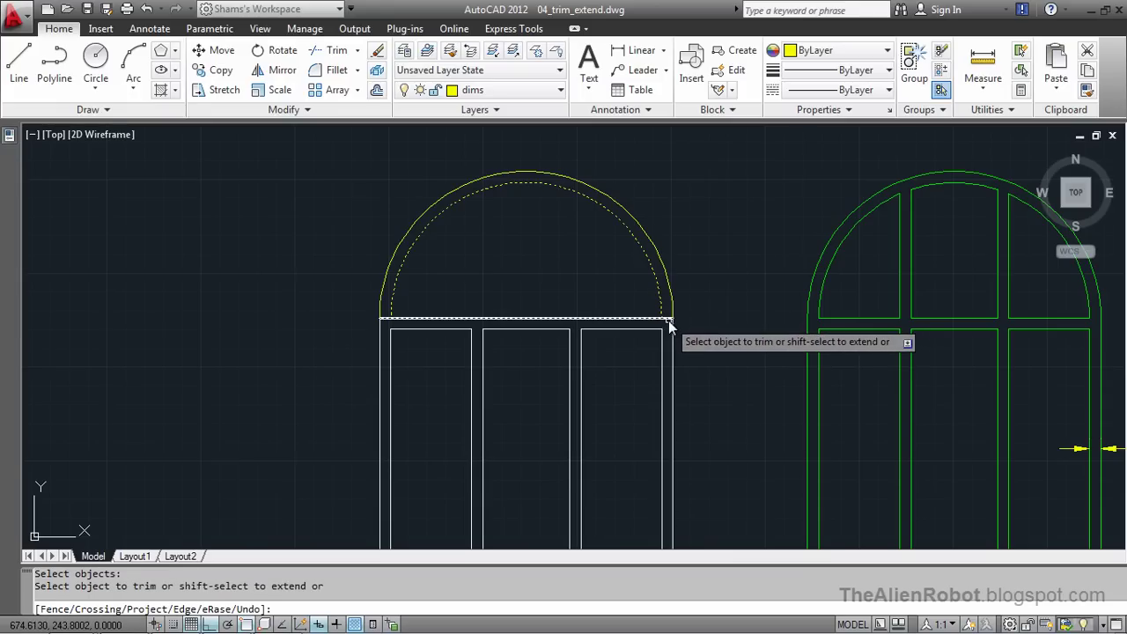
click(667, 319)
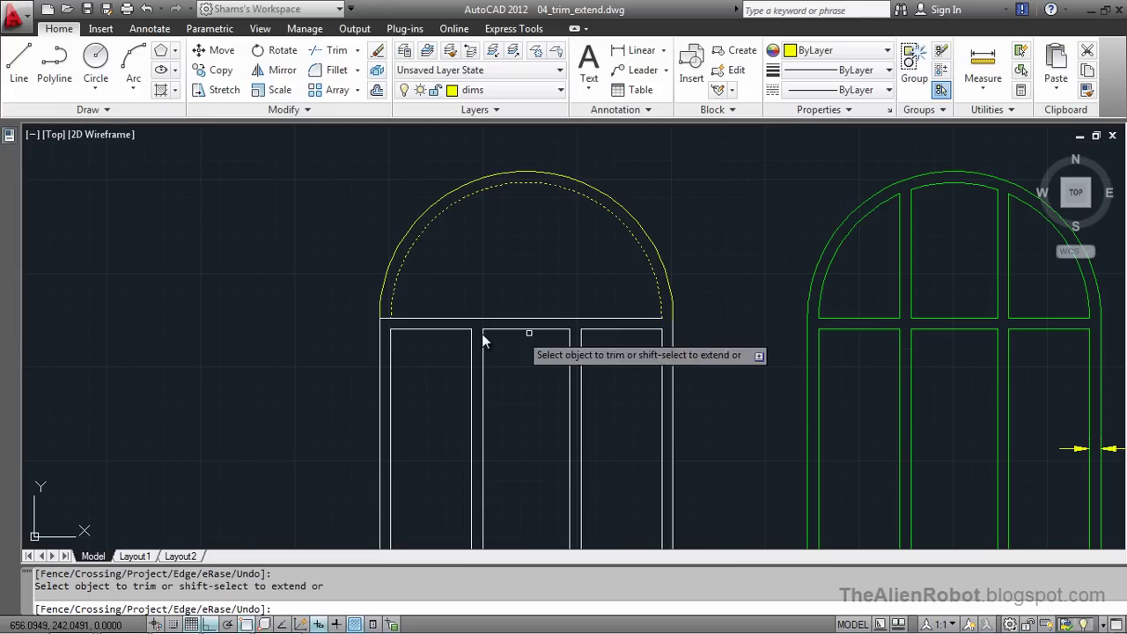
click(382, 320)
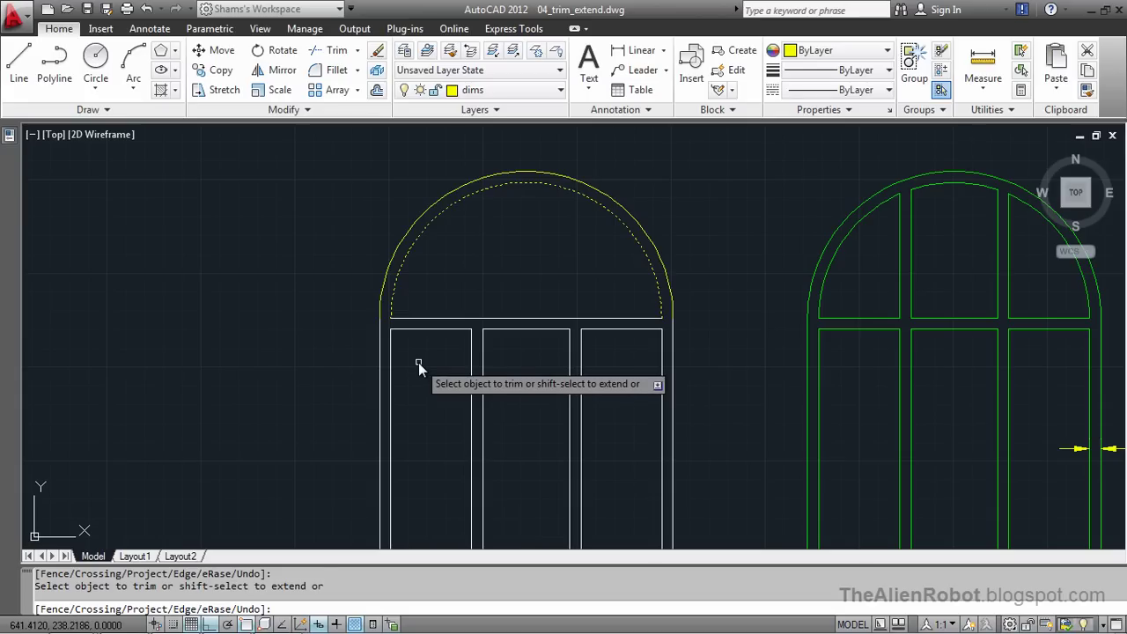
key(Escape)
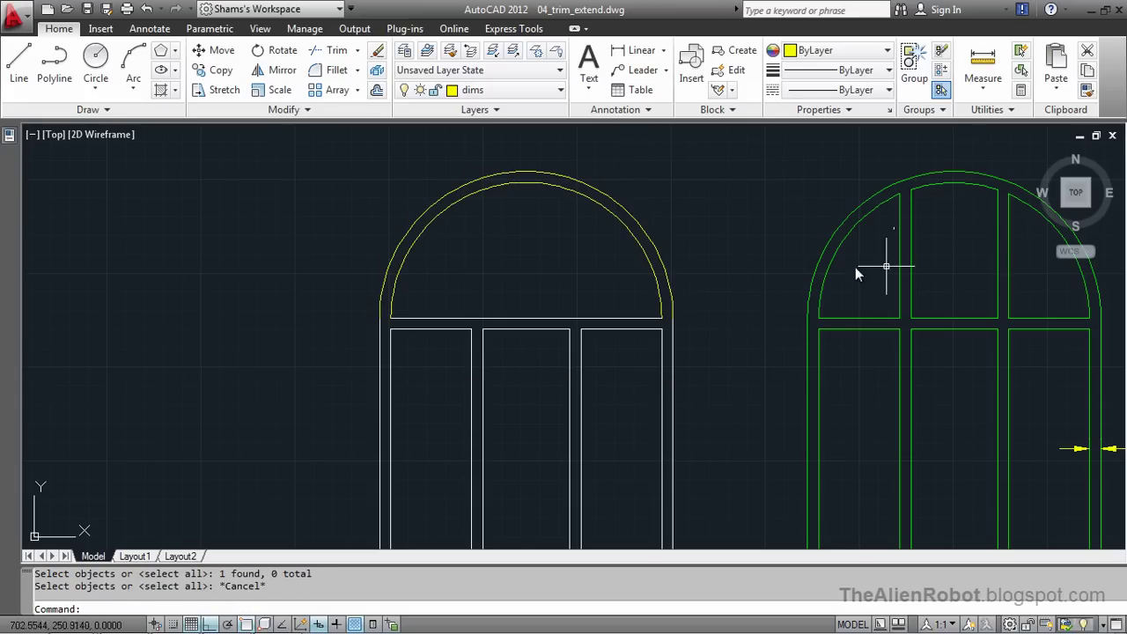
Extend the four inner vertical mullion lines up to the inner arc as the boundary edge.
click(357, 53)
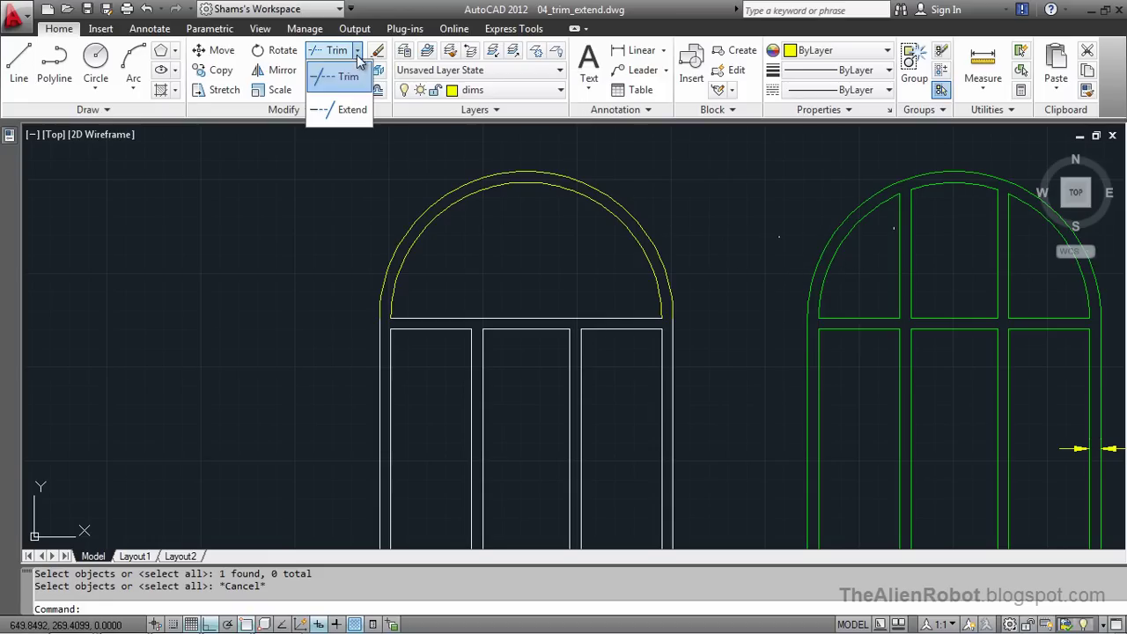
click(352, 111)
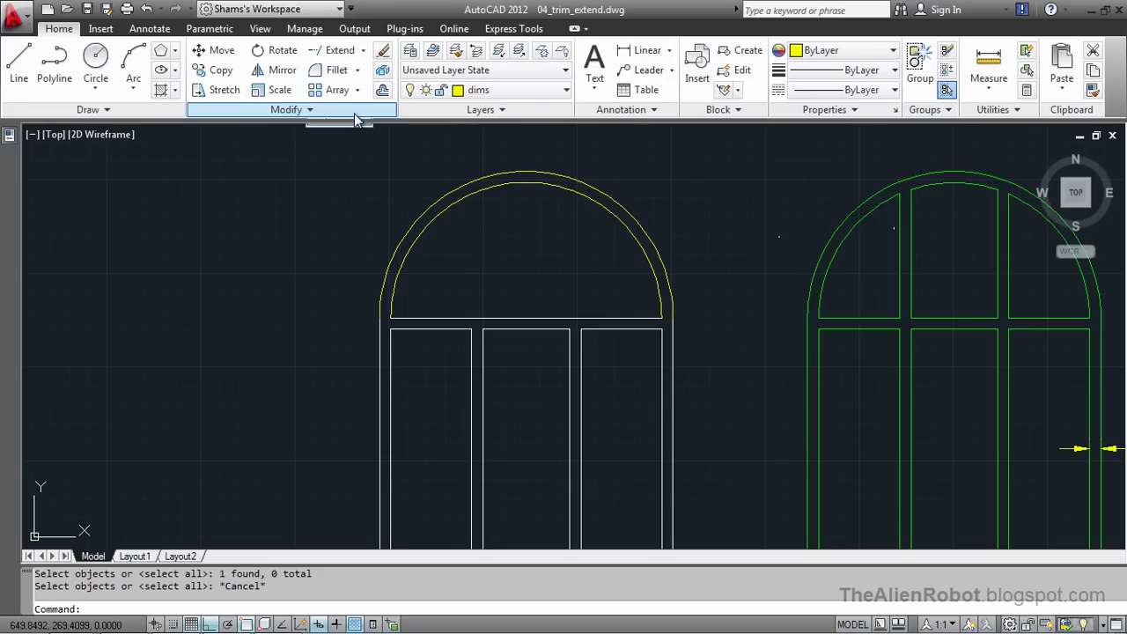
click(520, 183)
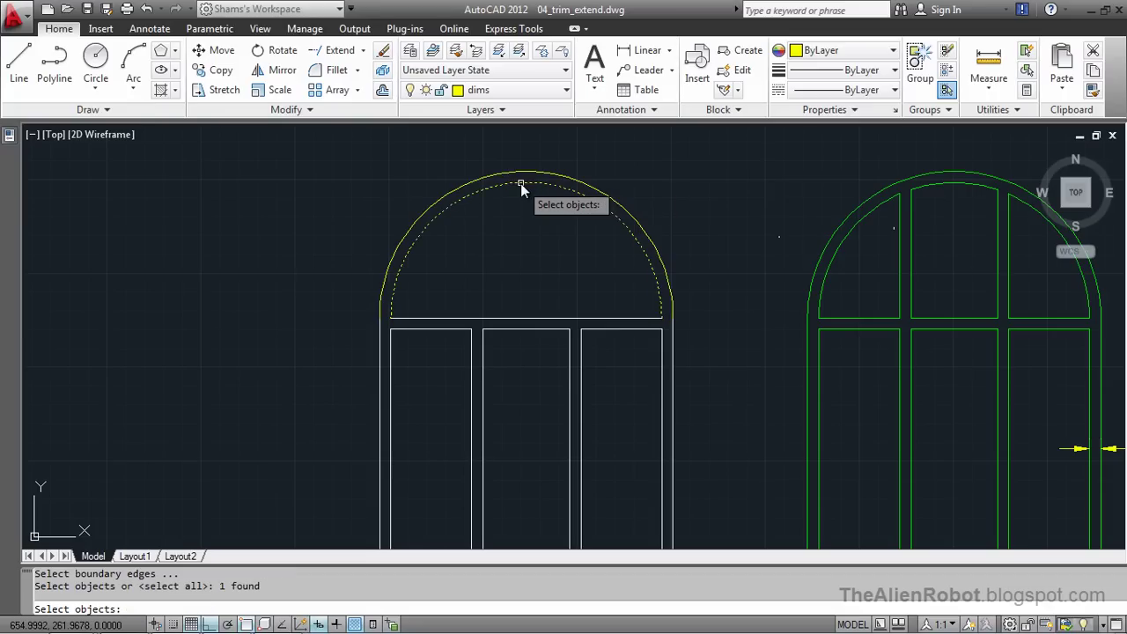
key(Return)
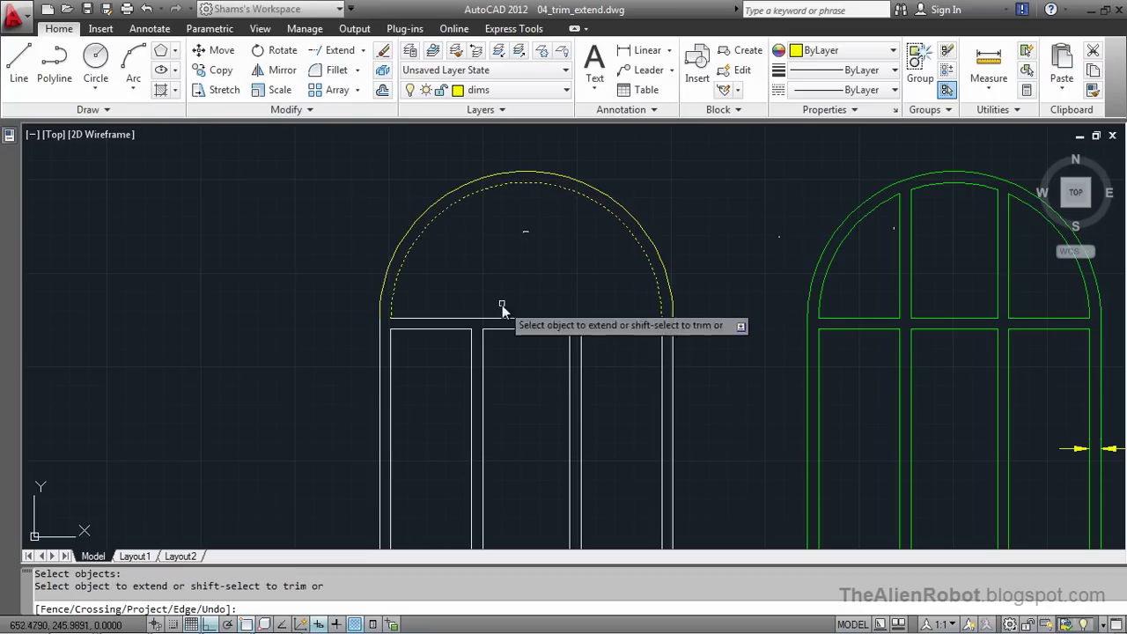
click(470, 343)
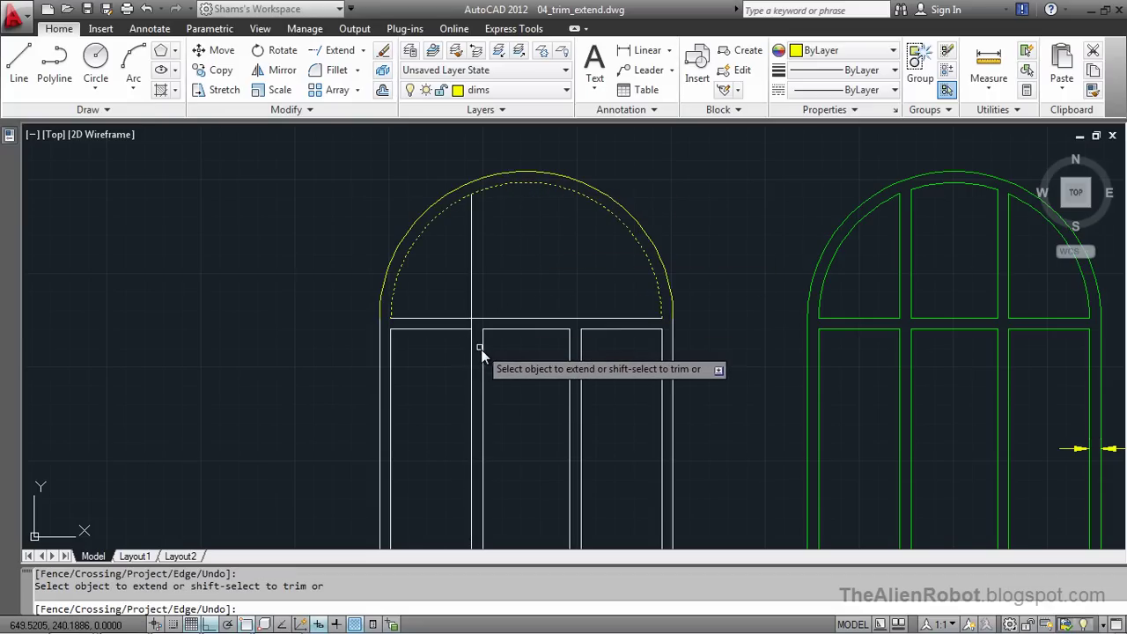
click(481, 349)
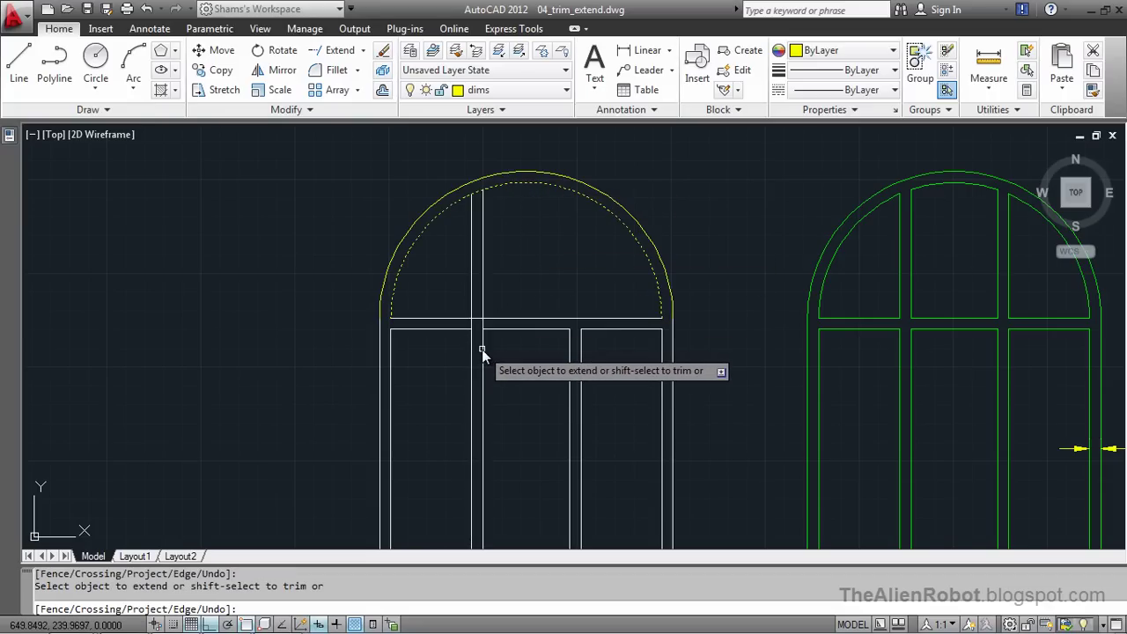
click(569, 365)
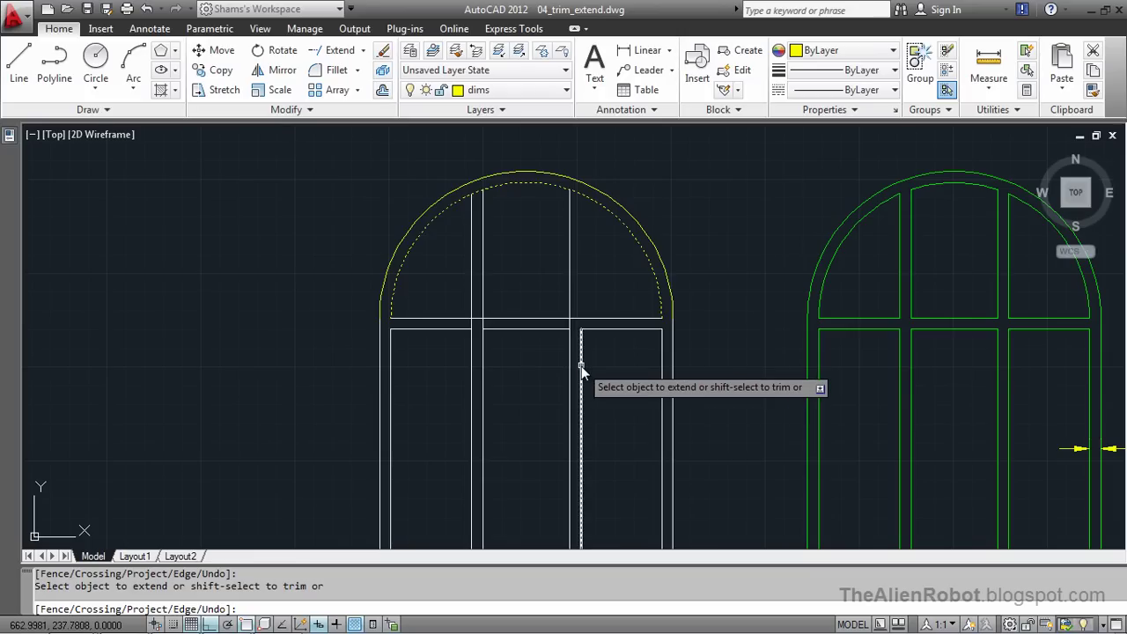
click(581, 366)
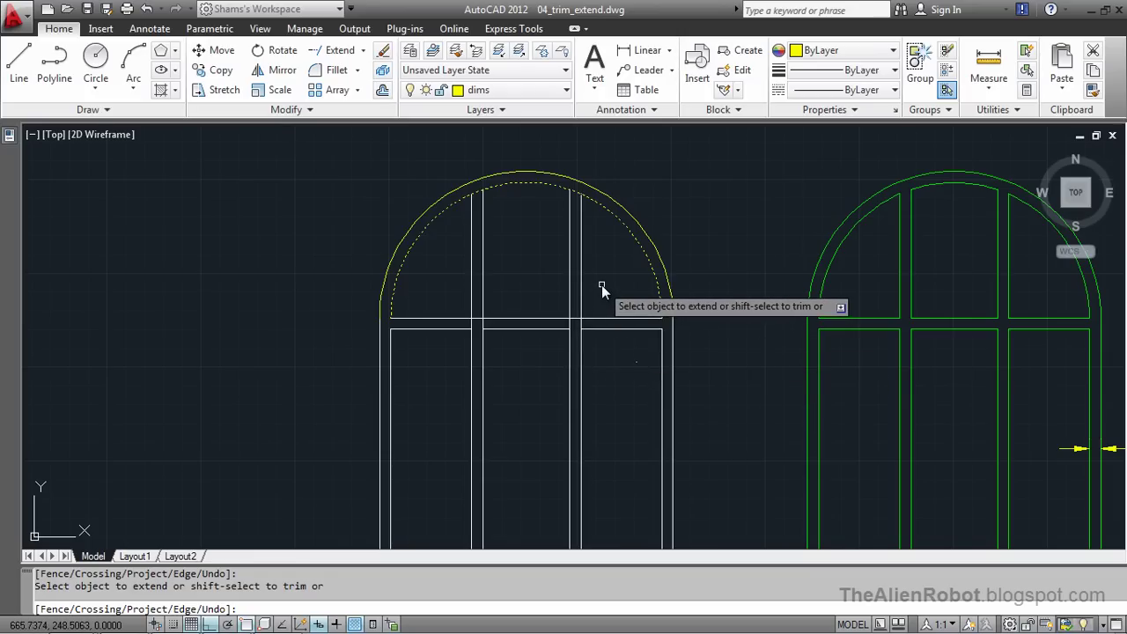
Trim the overlapping line segments where the mullions cross the horizontal bar and the inner arc pieces between mullion lines, using all objects as cutting edges.
key(Escape)
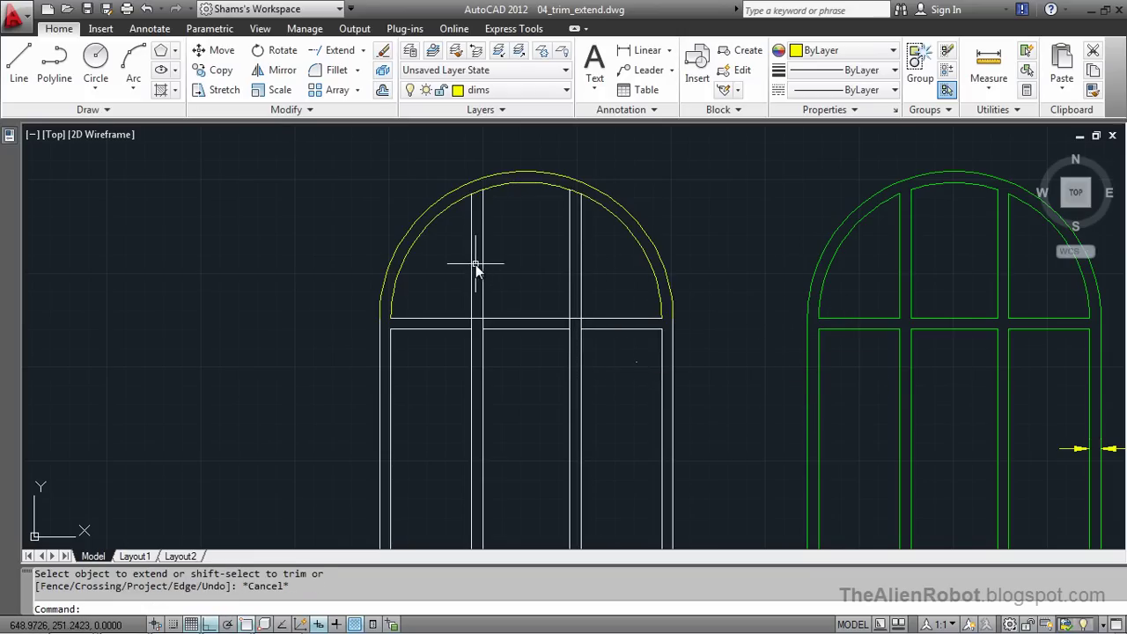
click(362, 53)
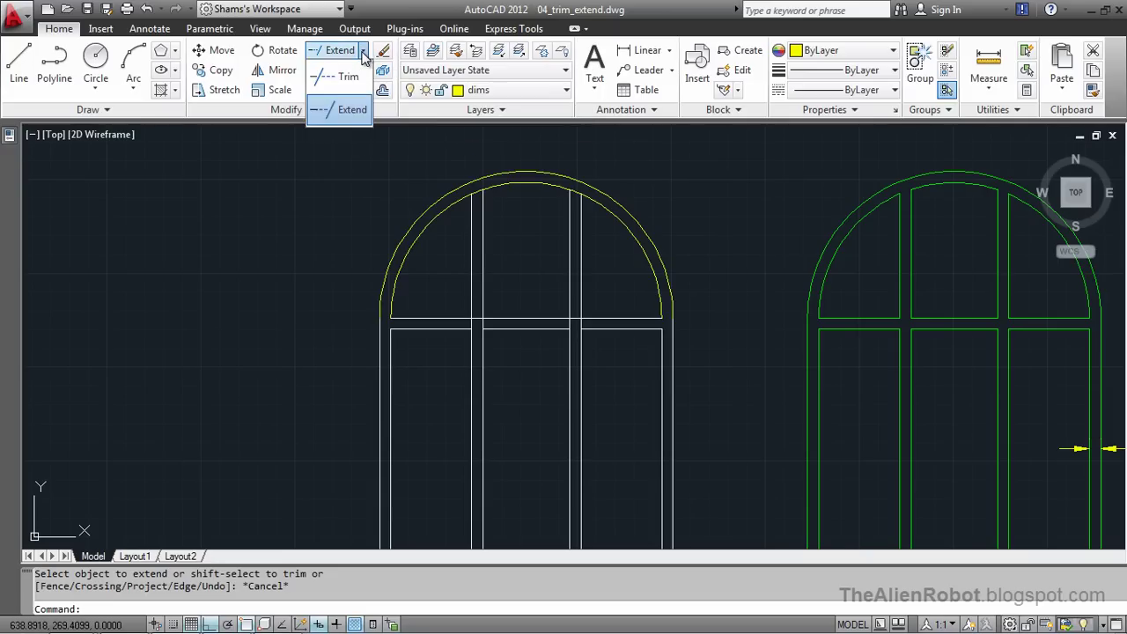
click(348, 78)
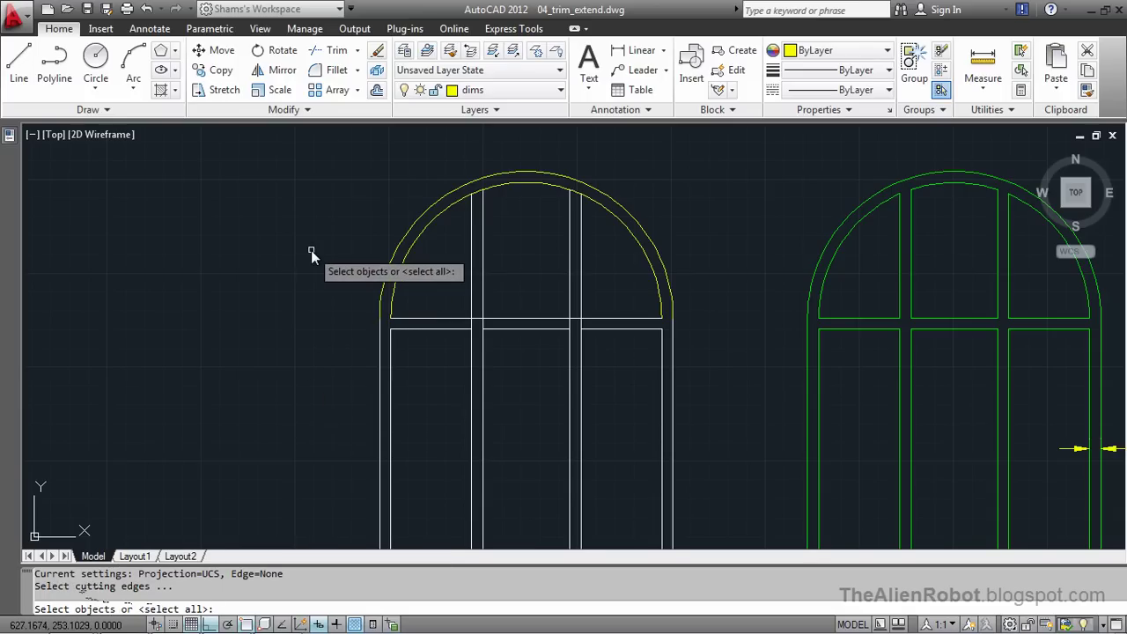
key(Return)
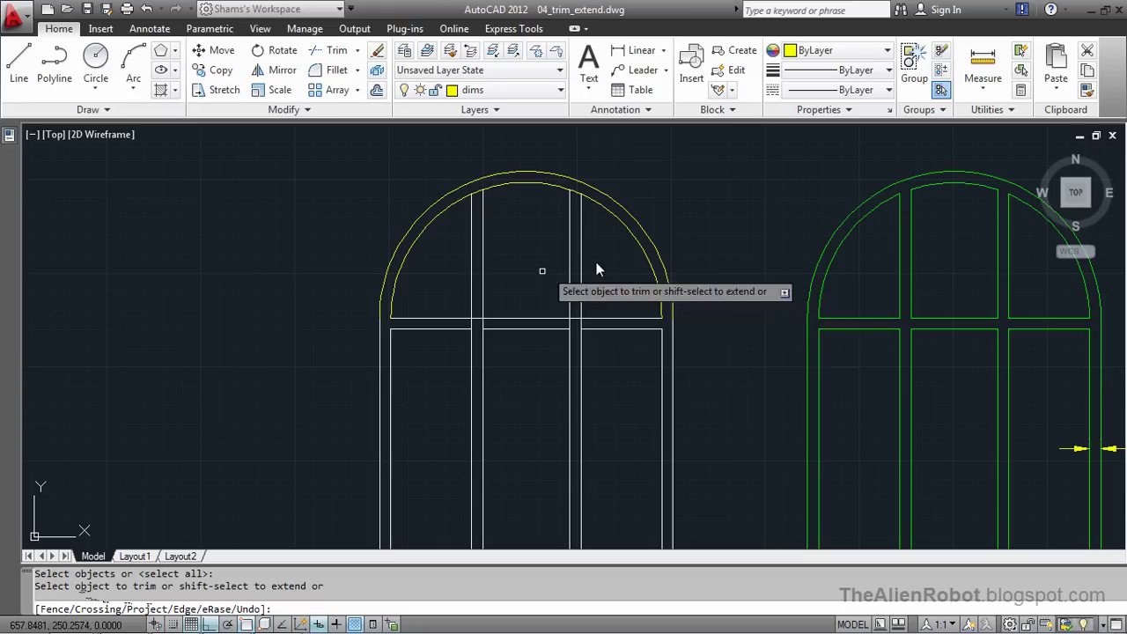
click(472, 326)
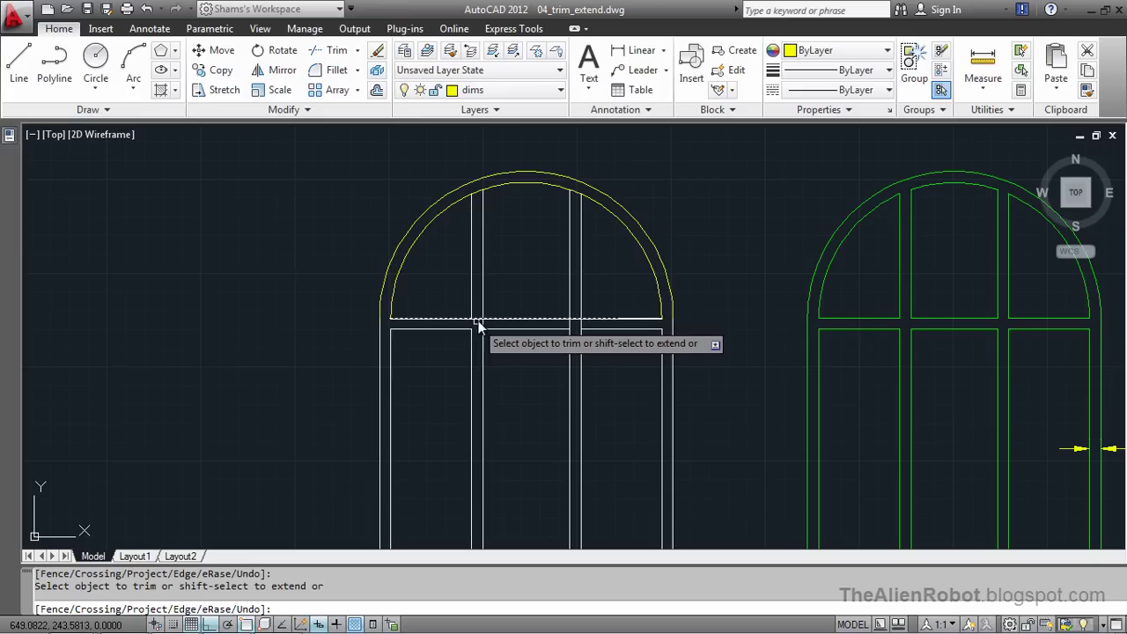
click(479, 321)
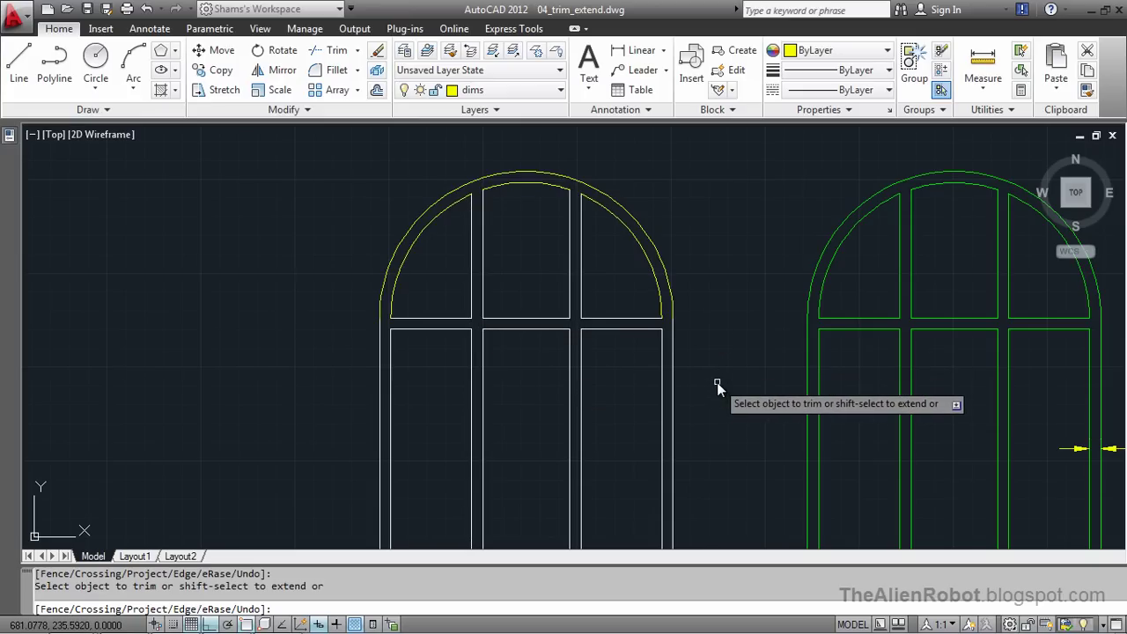
scroll(674, 320, down, 3)
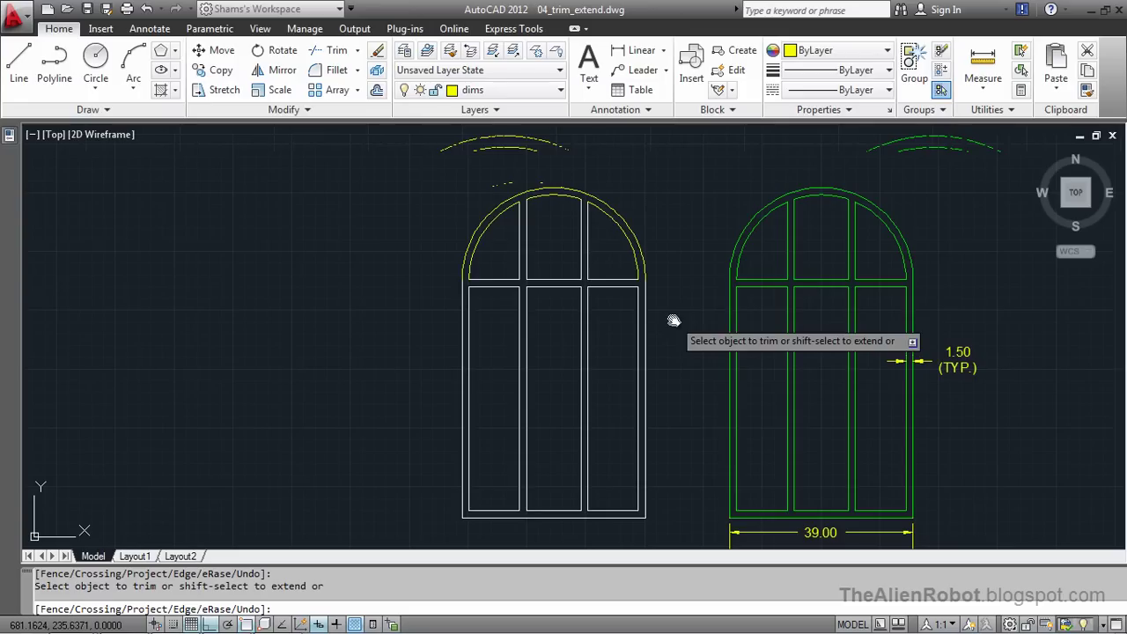
middle_drag(677, 349, 609, 315)
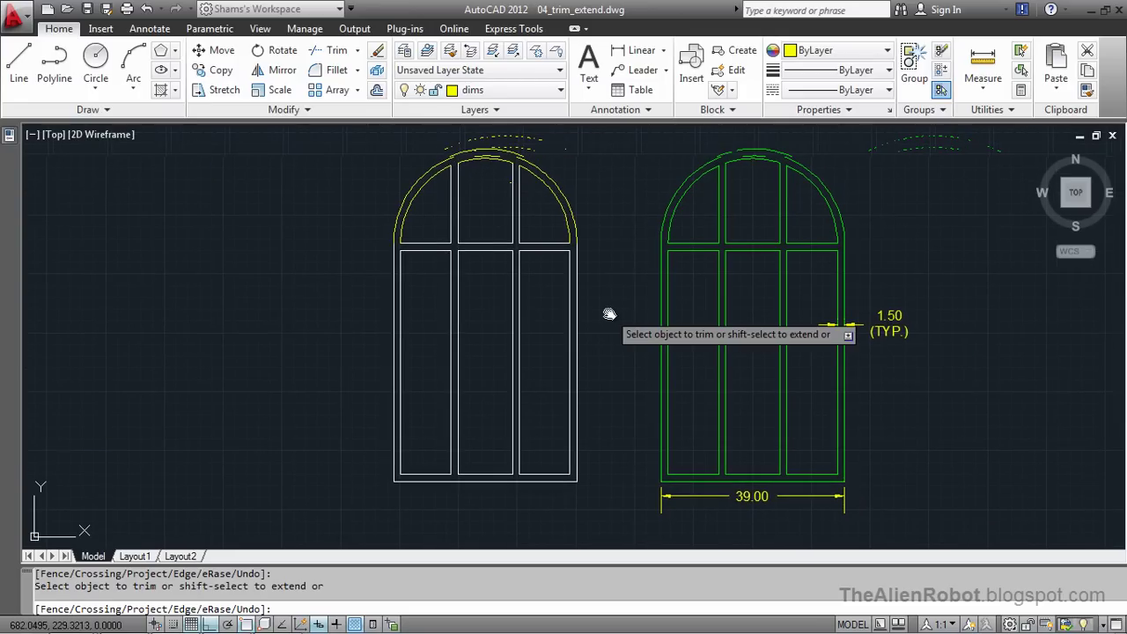